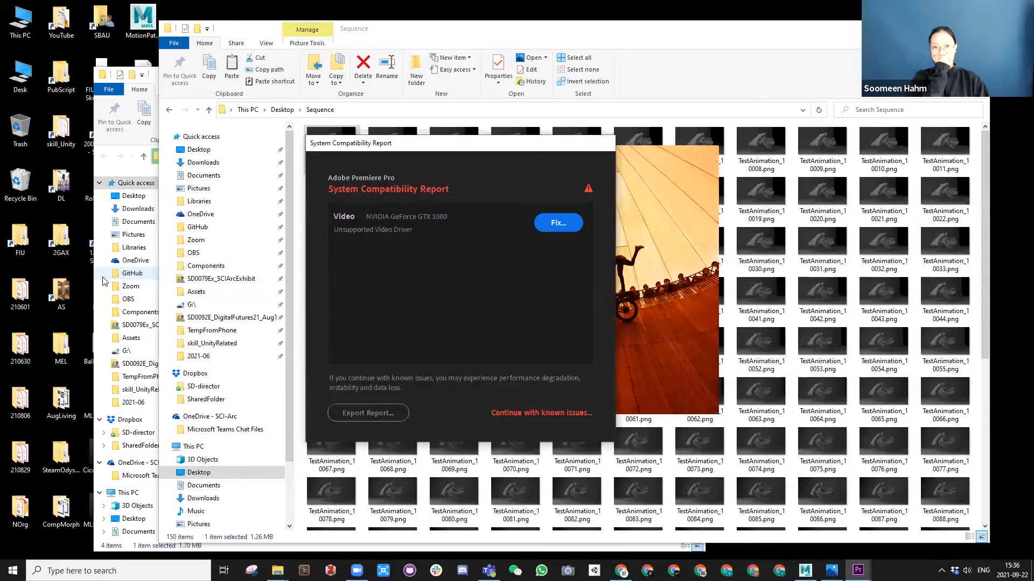
# - Continue past Premiere Pro's compatibility report with the known issues, then switch to Maya and close the Render View
pyautogui.click(546, 414)
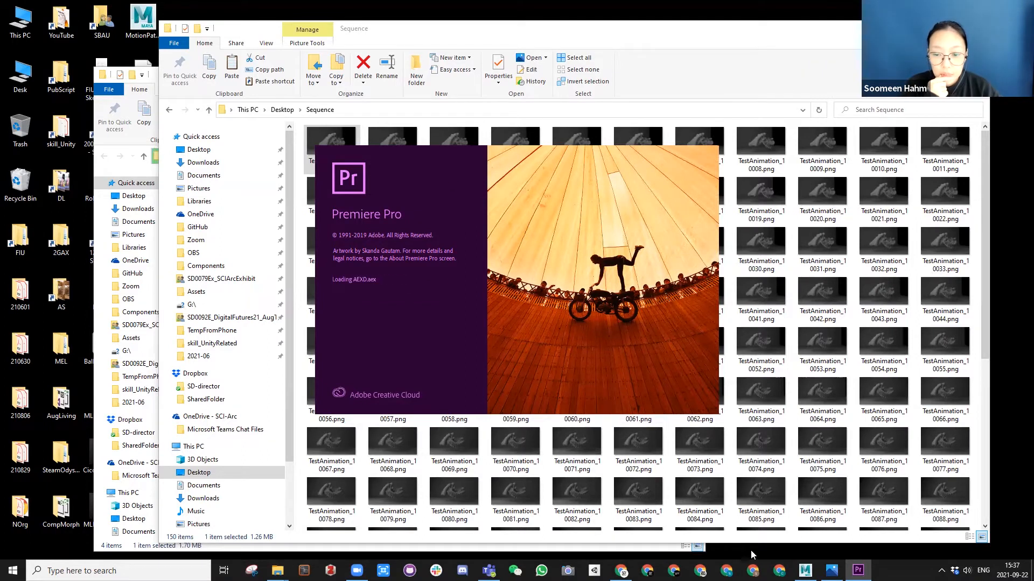
pyautogui.click(805, 570)
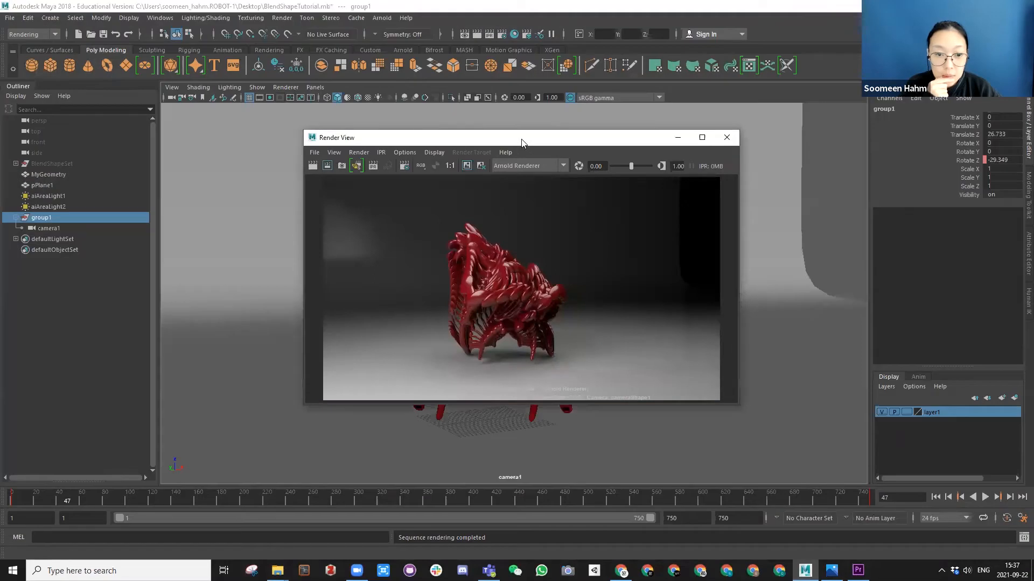
pyautogui.moveTo(521, 142); pyautogui.dragTo(609, 160)
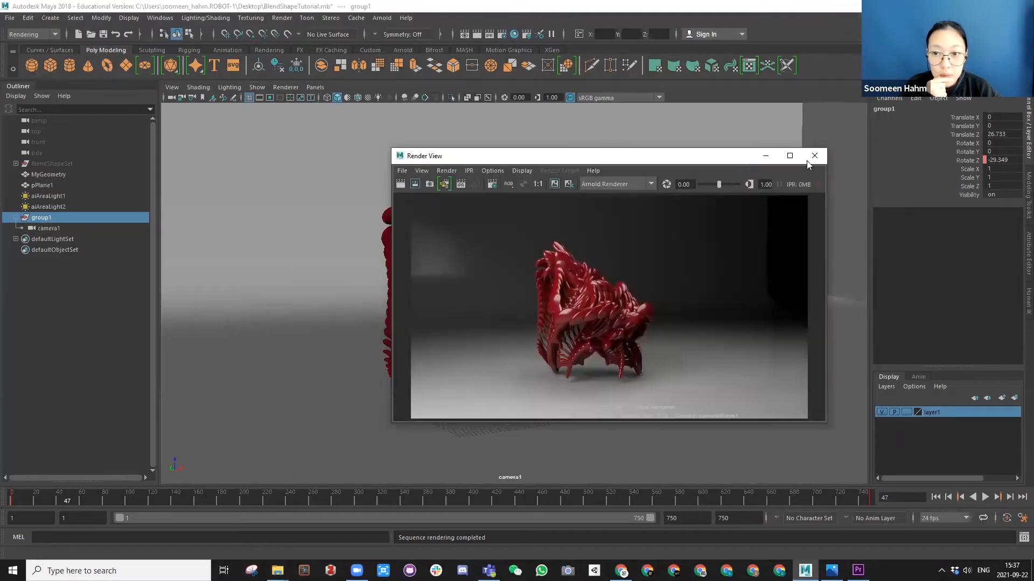
pyautogui.click(813, 161)
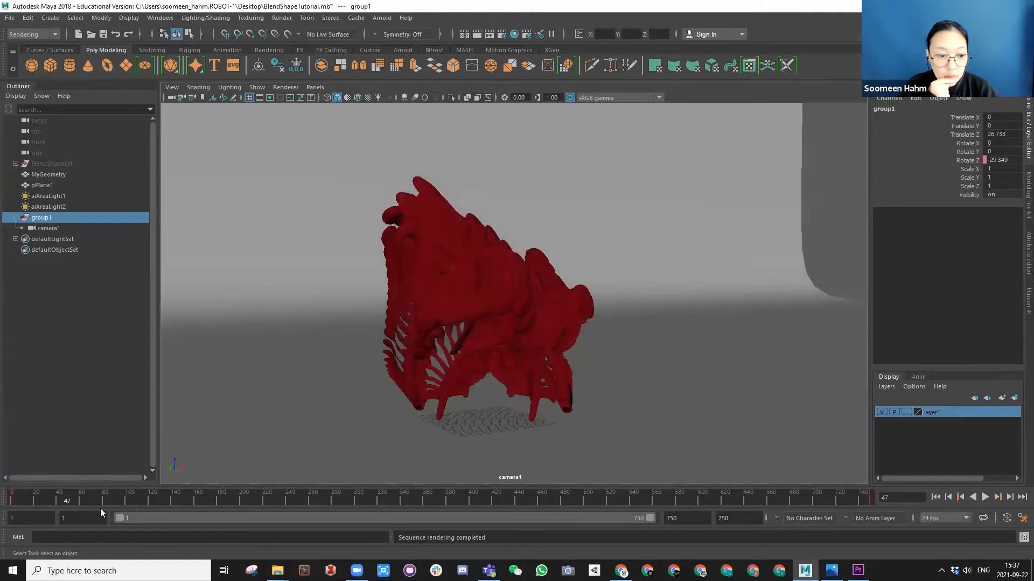
# - Play the animation through camera1 in the Maya viewport and save the scene
pyautogui.hotkey('alt', 'v')
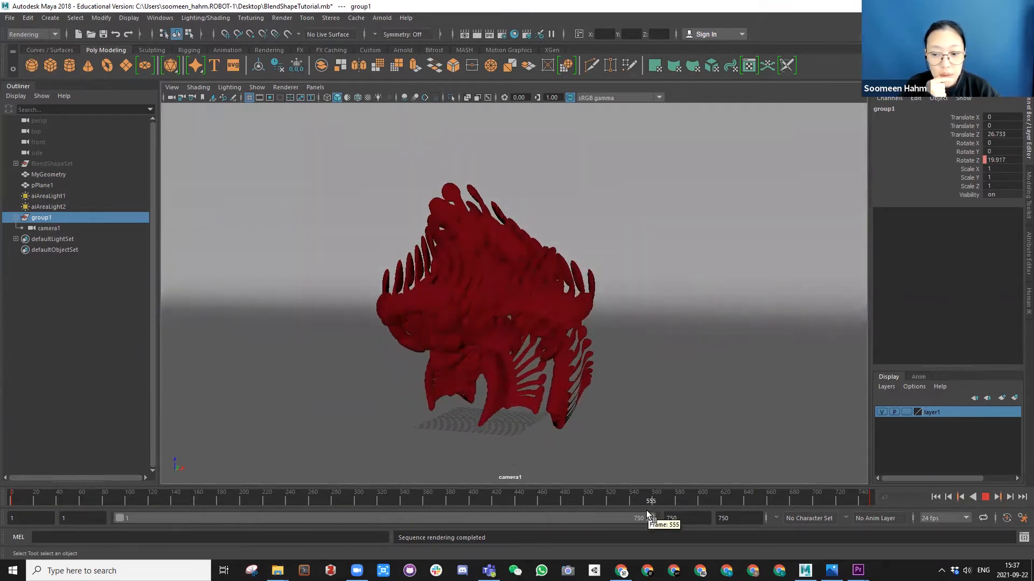
pyautogui.click(63, 495)
pyautogui.doubleClick(837, 13)
pyautogui.hotkey('ctrl', 's')
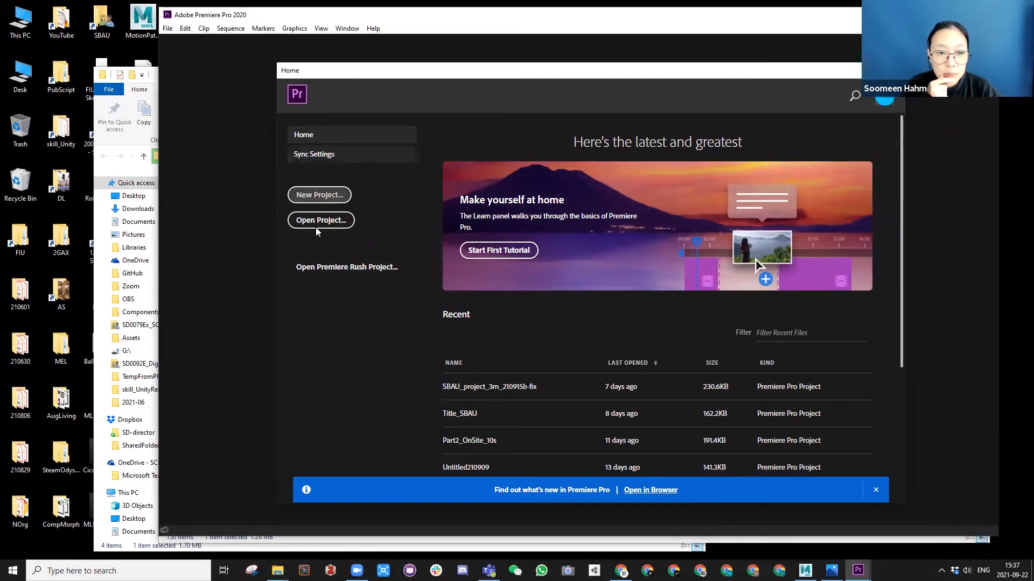
# - Start a new project in Premiere Pro and set its location to the Desktop folder
pyautogui.click(319, 195)
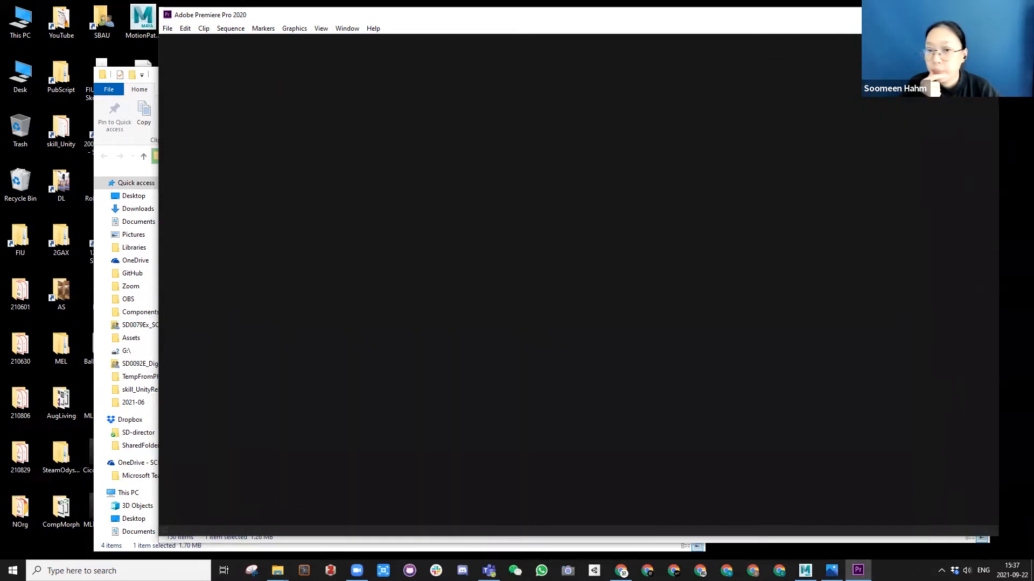
pyautogui.click(641, 155)
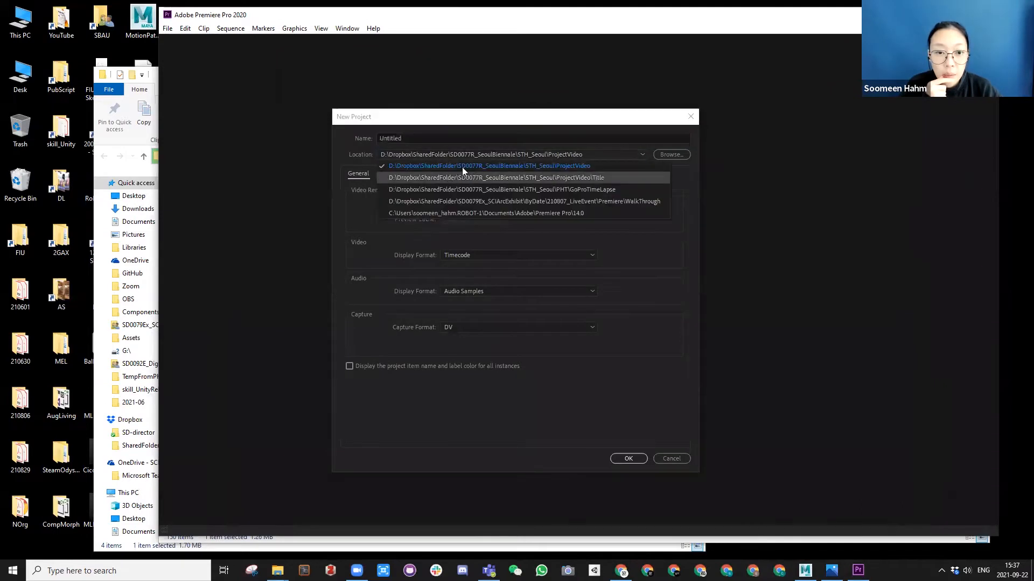
pyautogui.click(673, 155)
pyautogui.scroll(10, 380, 213)
pyautogui.click(380, 213)
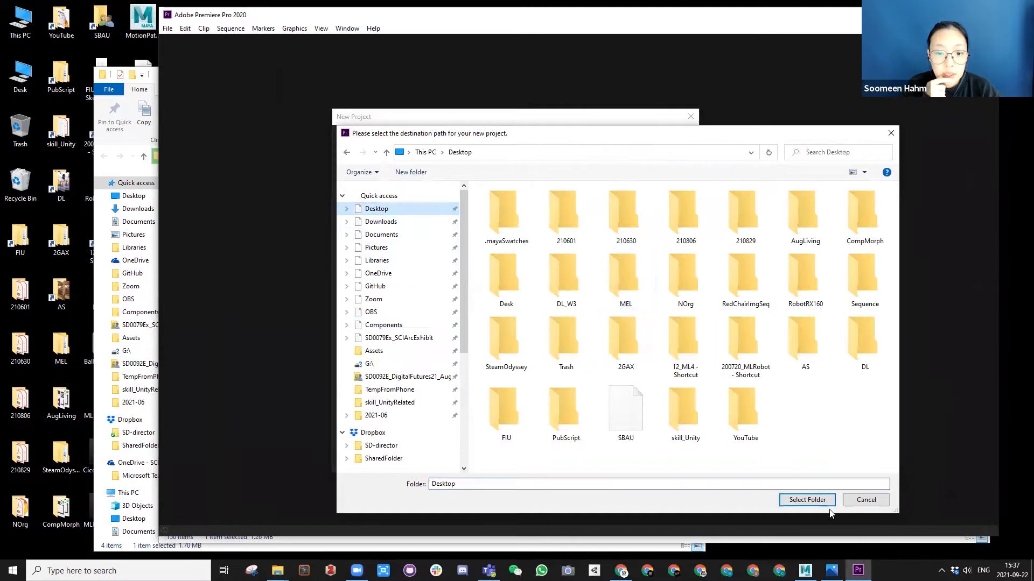
pyautogui.click(807, 500)
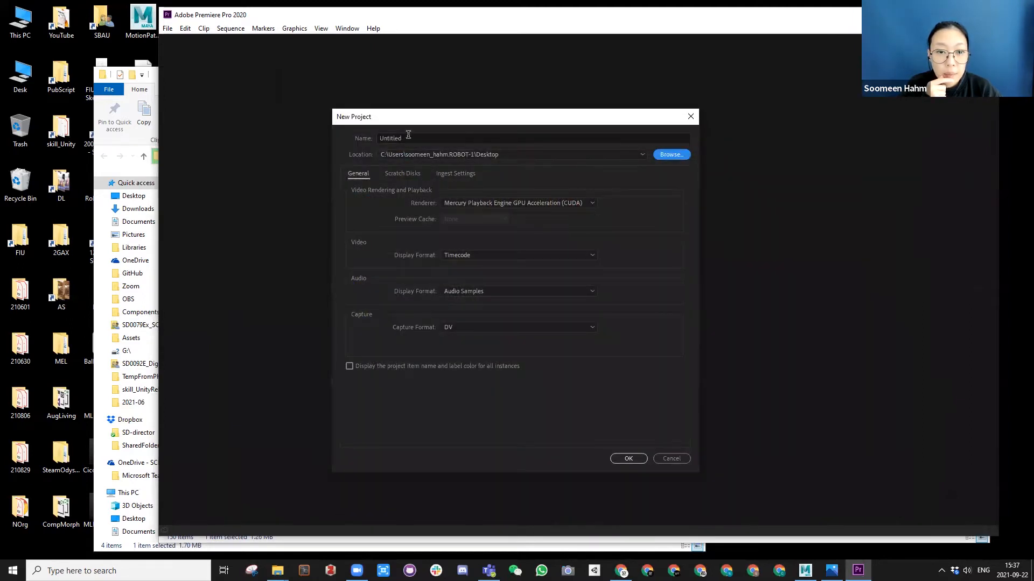
# - Name the new project 2GAX and create it
pyautogui.click(413, 138)
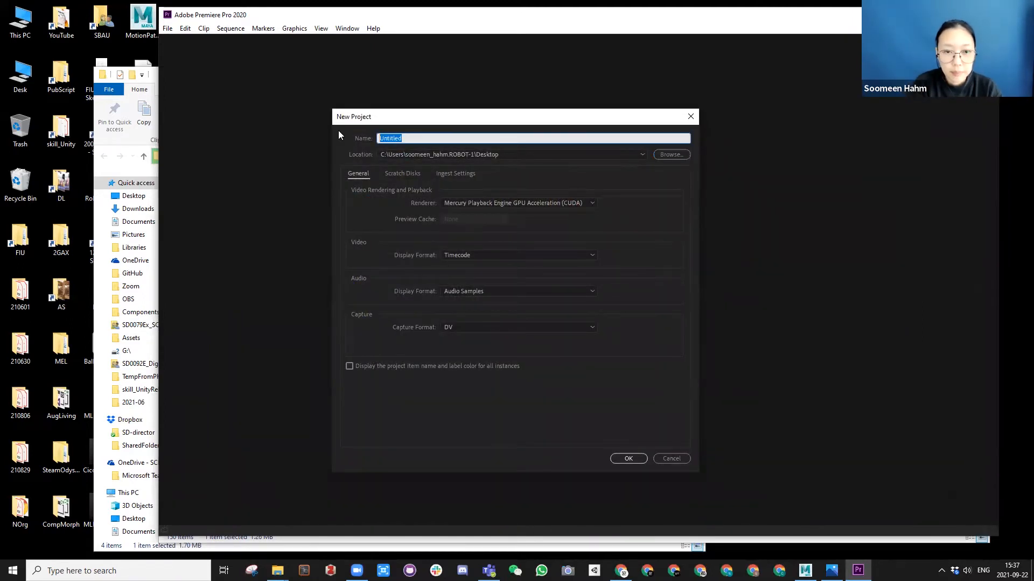
pyautogui.write('2GAX')
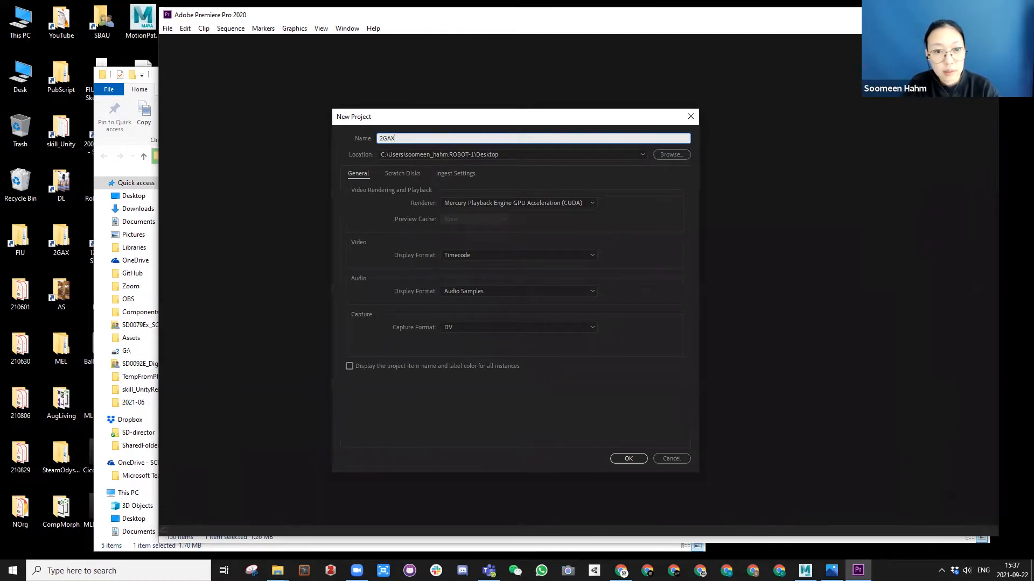
pyautogui.press('Return')
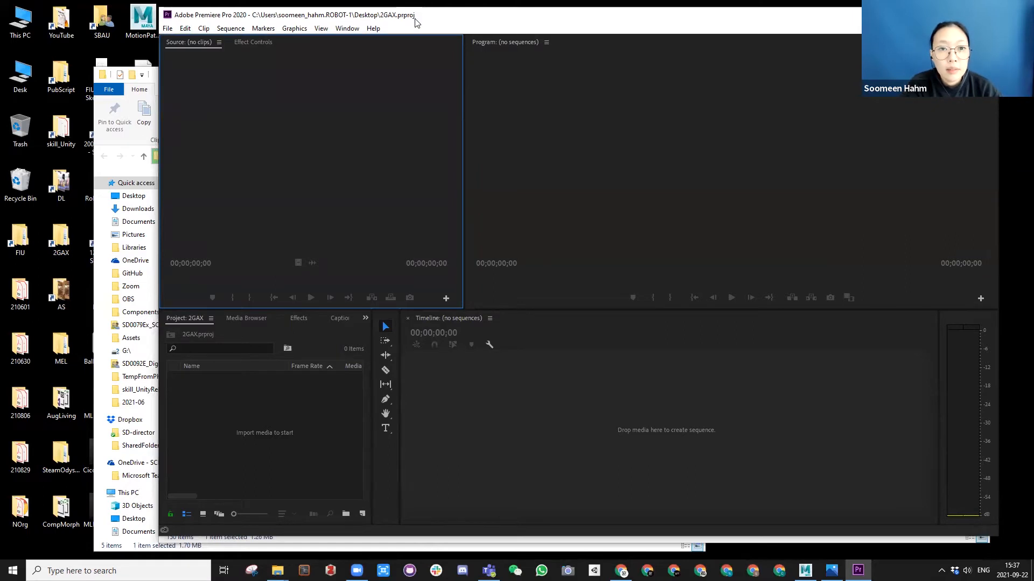
# - Arrange the project window beside File Explorer's Sequence folder and copy that folder's path
pyautogui.doubleClick(349, 4)
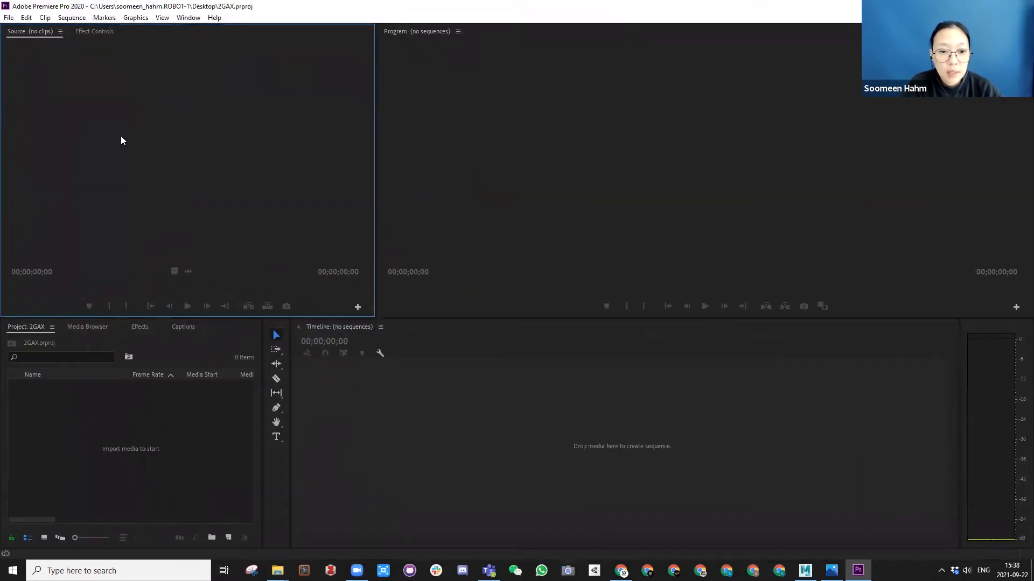
pyautogui.doubleClick(571, 16)
pyautogui.click(532, 35)
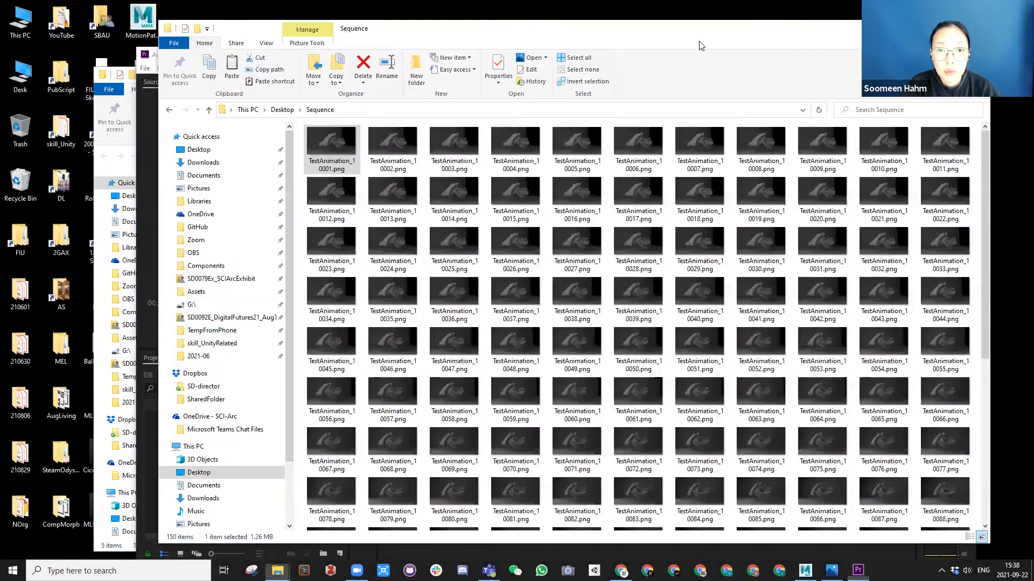
pyautogui.moveTo(701, 45); pyautogui.dragTo(1031, 55)
pyautogui.click(597, 58)
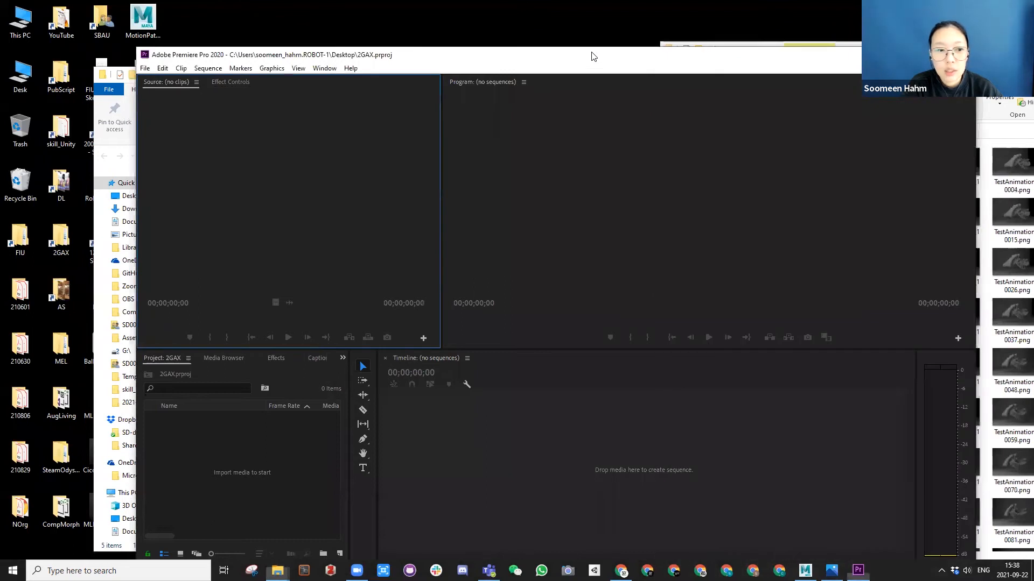
pyautogui.moveTo(593, 56); pyautogui.dragTo(451, 16)
pyautogui.moveTo(849, 50); pyautogui.dragTo(572, 15)
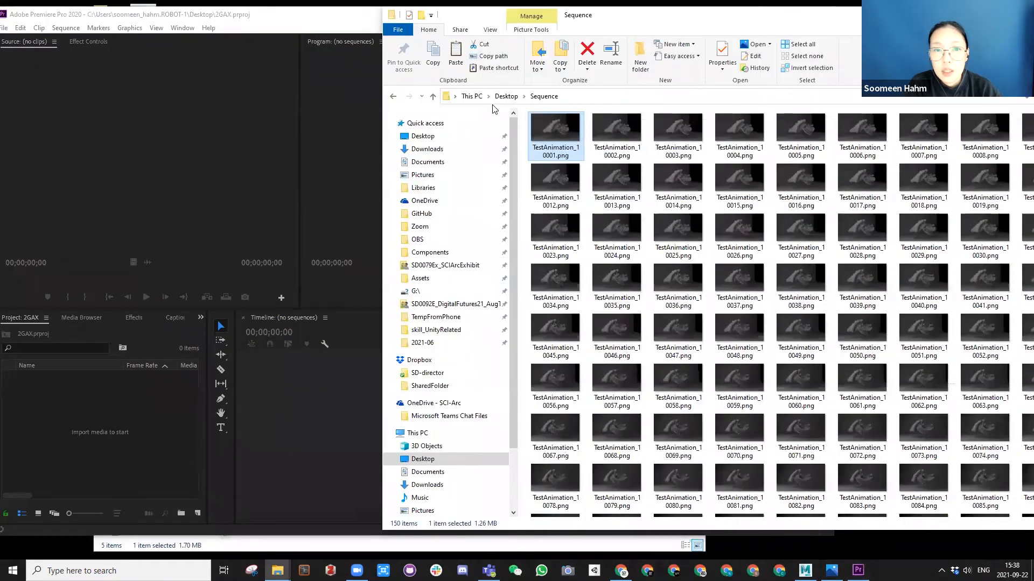
pyautogui.click(584, 97)
pyautogui.hotkey('ctrl', 'c')
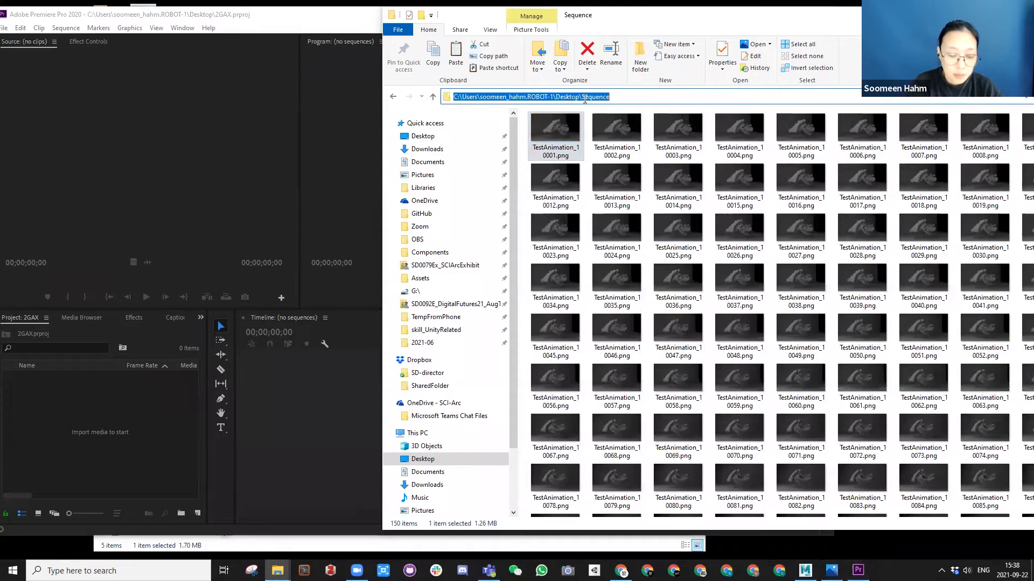
# - Return to Premiere Pro, start a media import and open the Sequence folder using the copied path
pyautogui.doubleClick(292, 17)
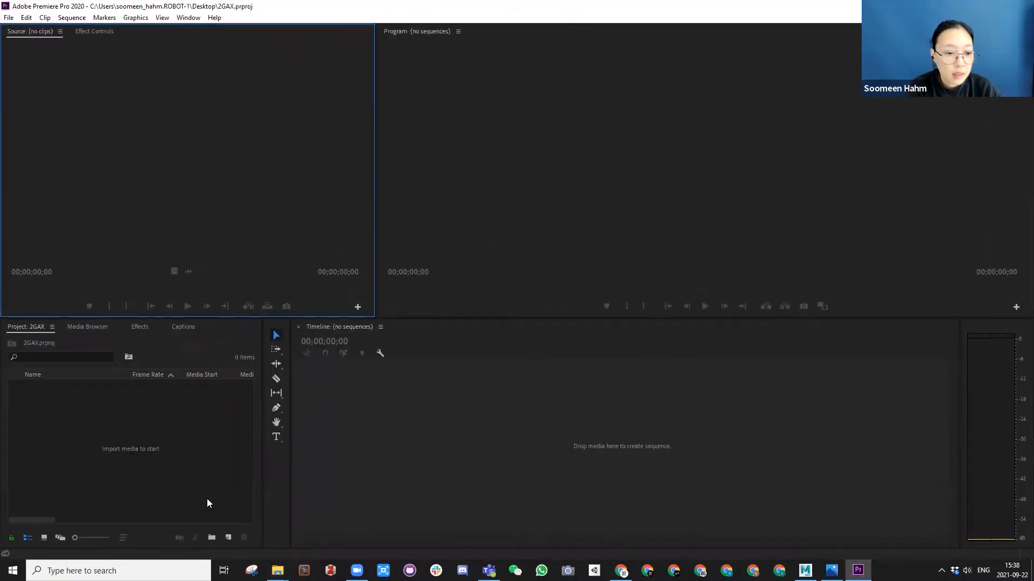
pyautogui.rightClick(209, 426)
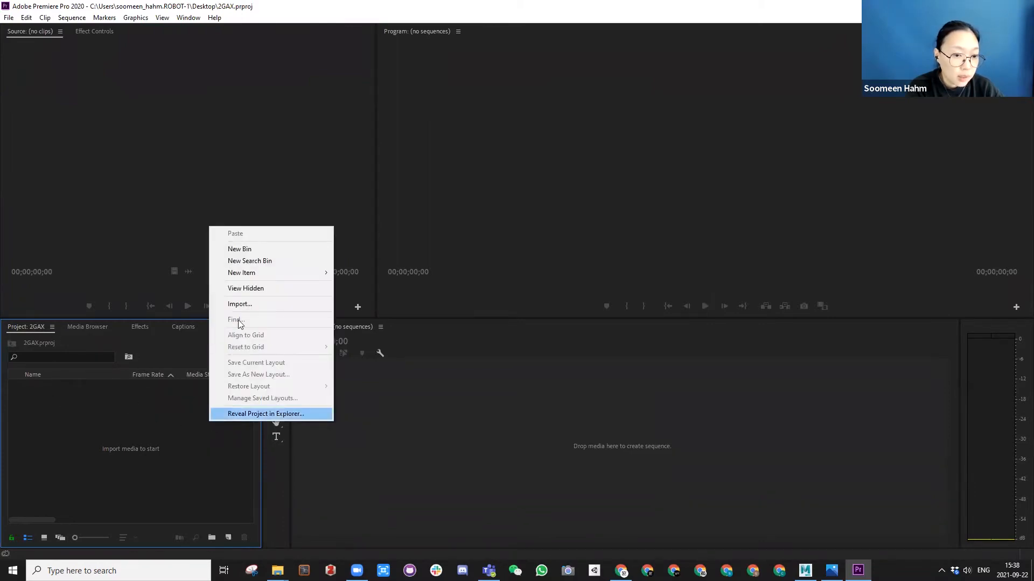
pyautogui.click(252, 304)
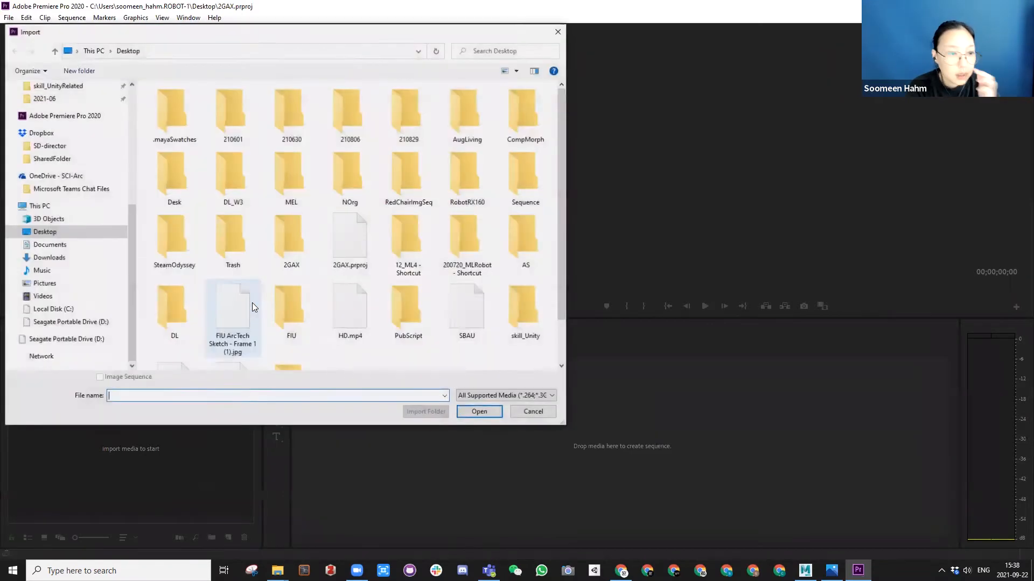
pyautogui.hotkey('ctrl', 'v')
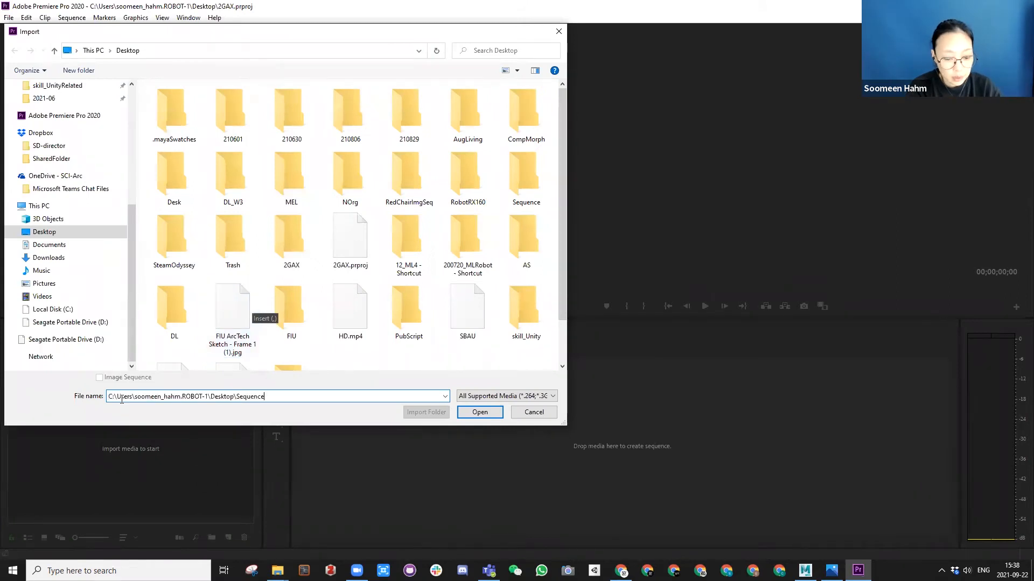
pyautogui.press('Return')
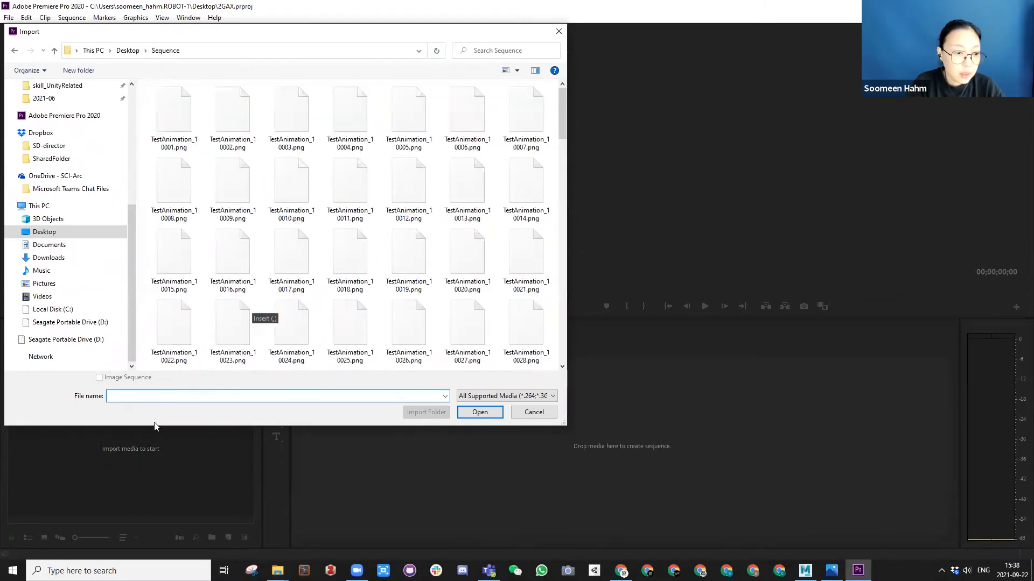
# - Import TestAnimation_10001.png with the Image Sequence option enabled
pyautogui.click(179, 129)
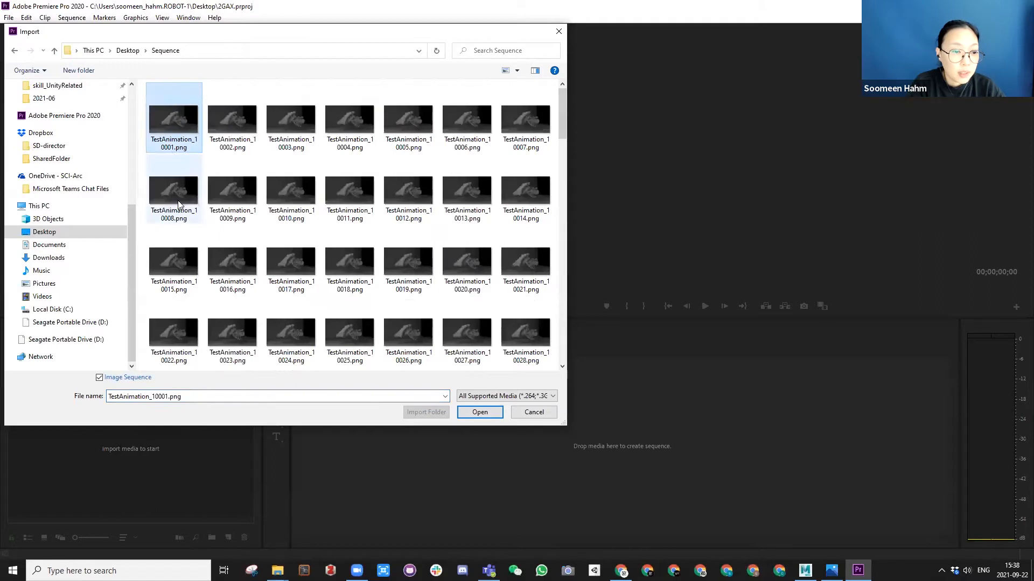
pyautogui.click(99, 378)
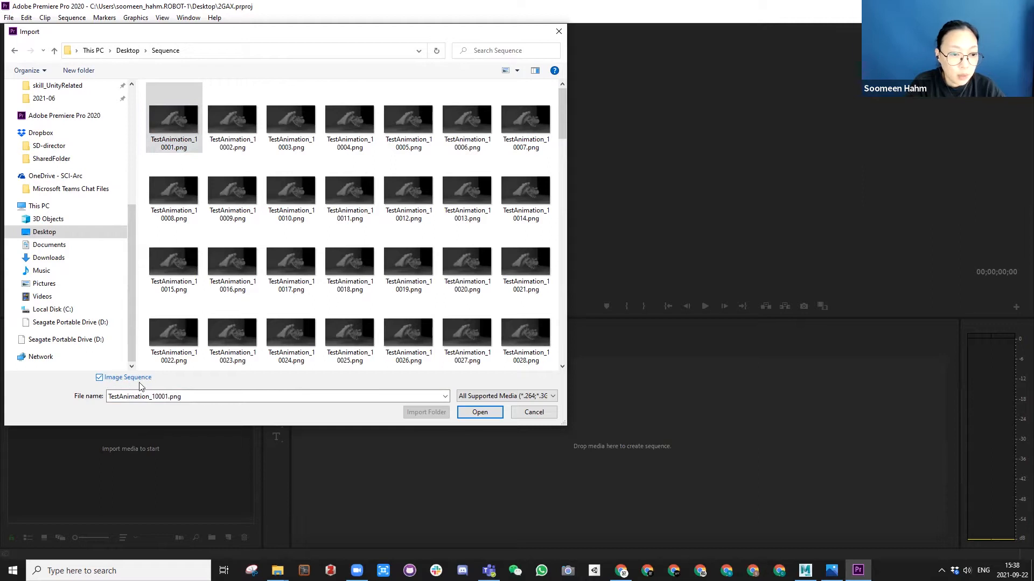
pyautogui.click(468, 413)
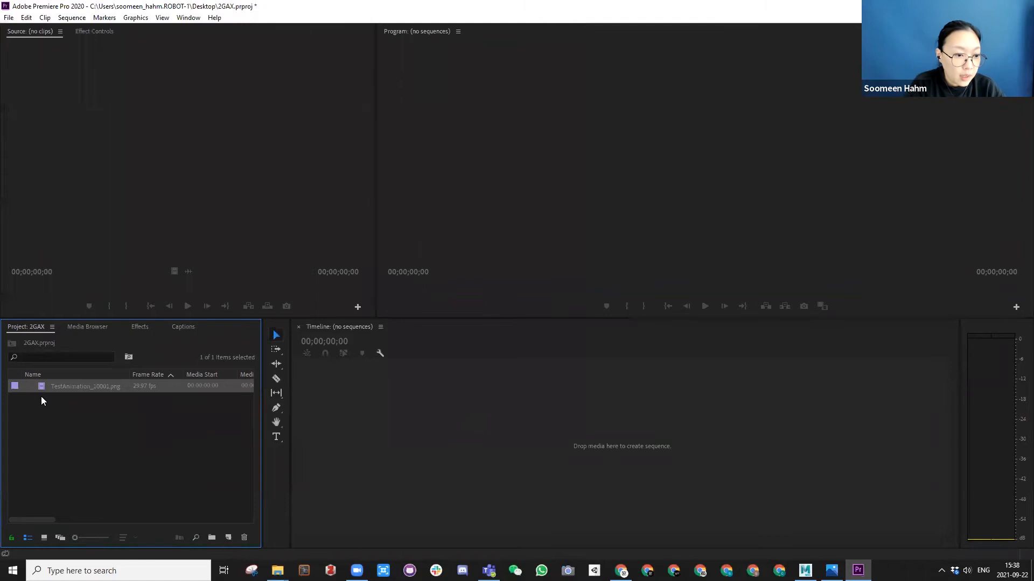
# - Create a sequence by placing the imported TestAnimation_10001.png clip on the empty timeline
pyautogui.moveTo(74, 536); pyautogui.dragTo(51, 531)
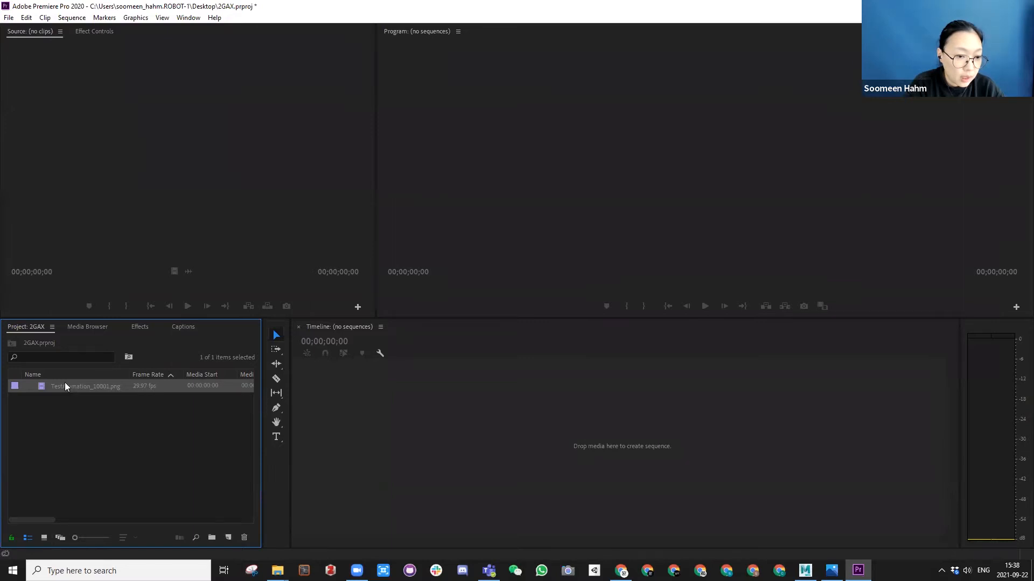
pyautogui.moveTo(66, 385); pyautogui.dragTo(322, 406)
pyautogui.moveTo(381, 427); pyautogui.dragTo(377, 448)
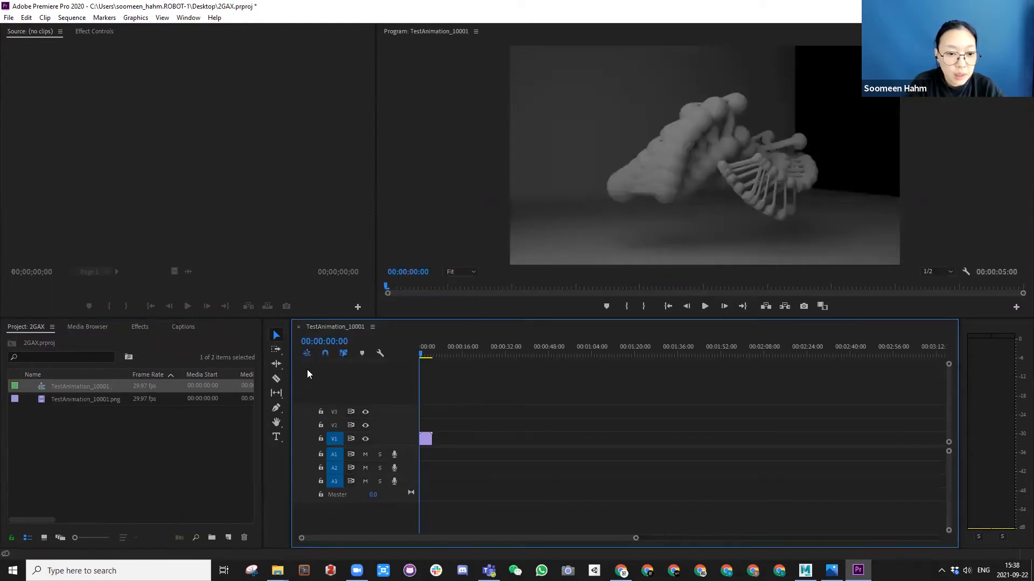
pyautogui.moveTo(635, 538); pyautogui.dragTo(532, 539)
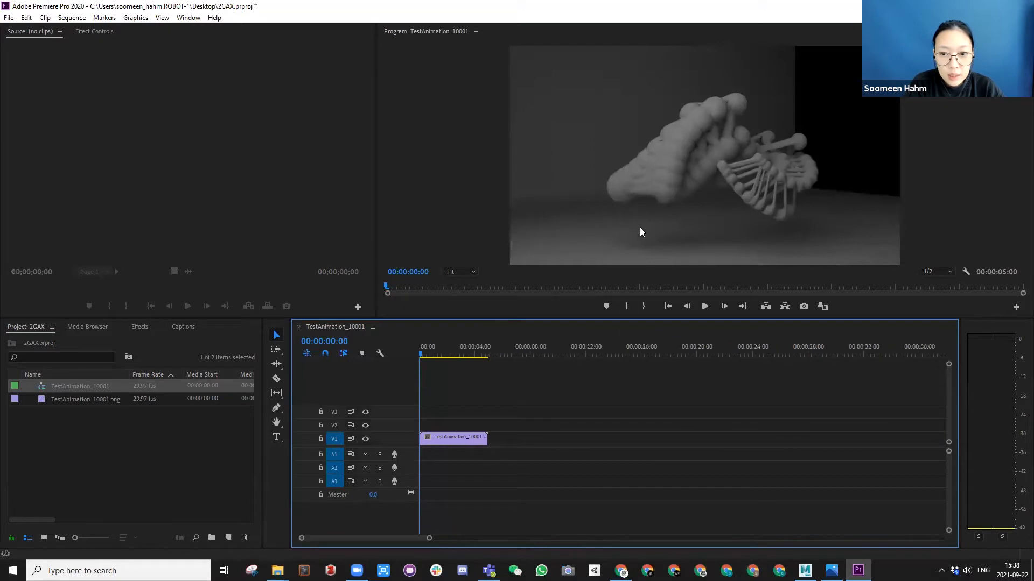
# - Play the sequence to its end in the Program monitor, then move the playhead back to 00:00:01:07
pyautogui.click(704, 307)
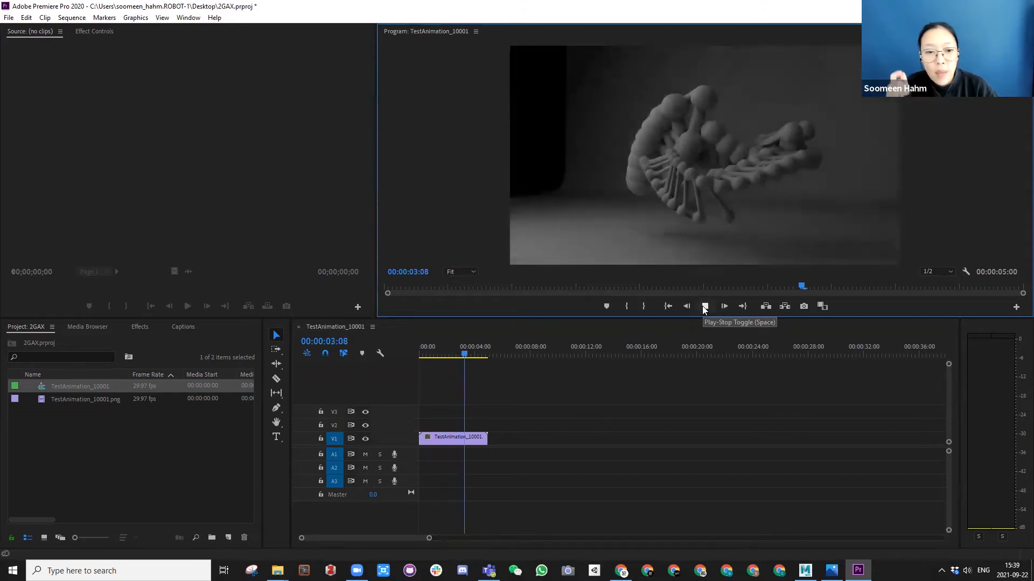
pyautogui.click(705, 307)
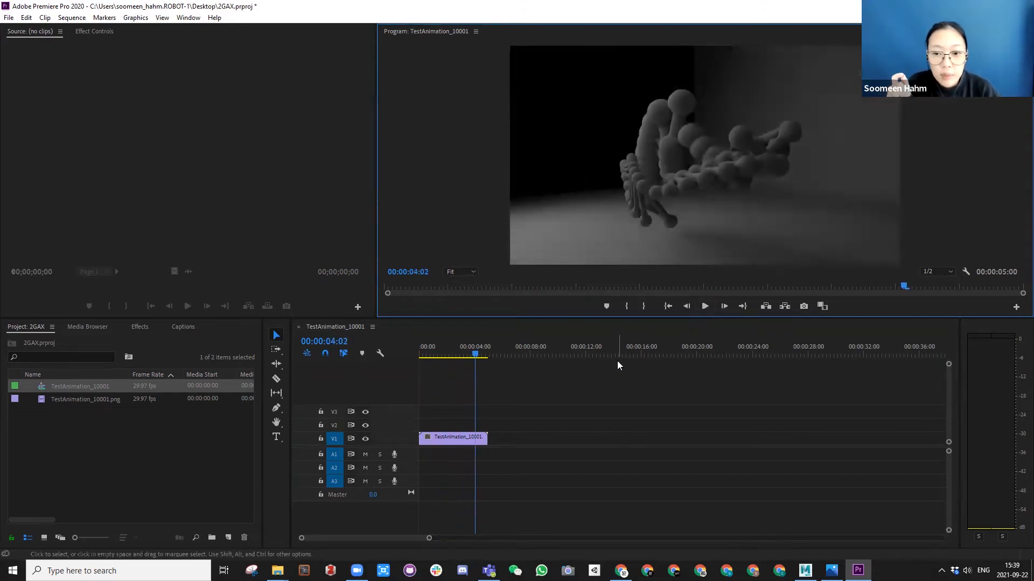
pyautogui.click(705, 305)
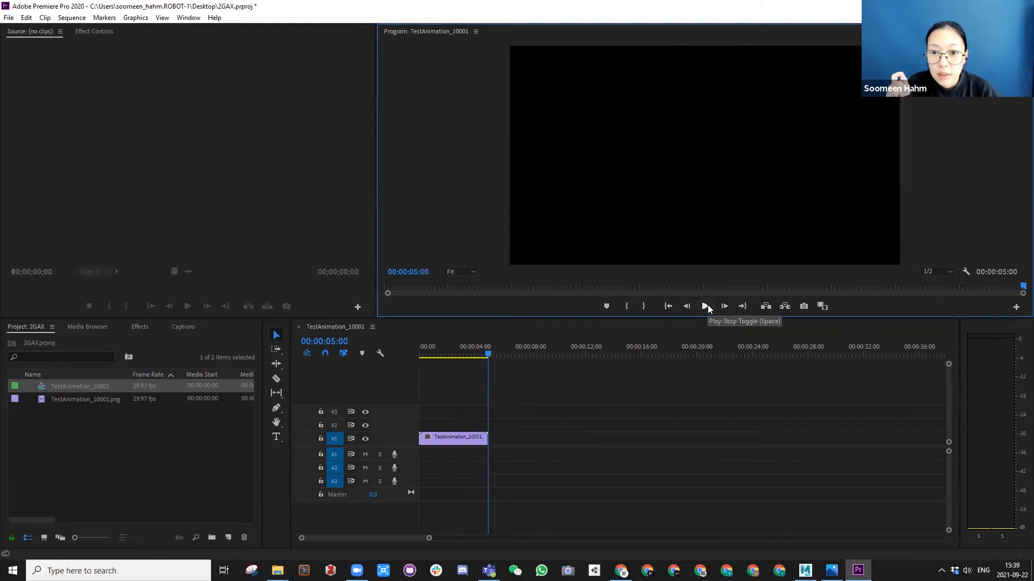
pyautogui.moveTo(483, 353); pyautogui.dragTo(436, 356)
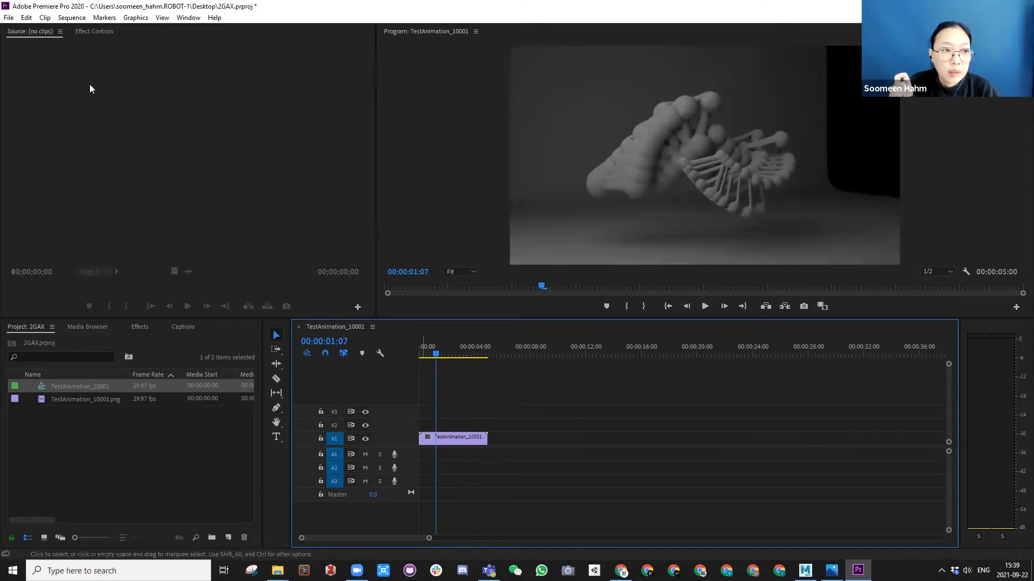
# - Open the media export settings, review the available formats keeping H.264 selected, and close them without exporting
pyautogui.click(8, 17)
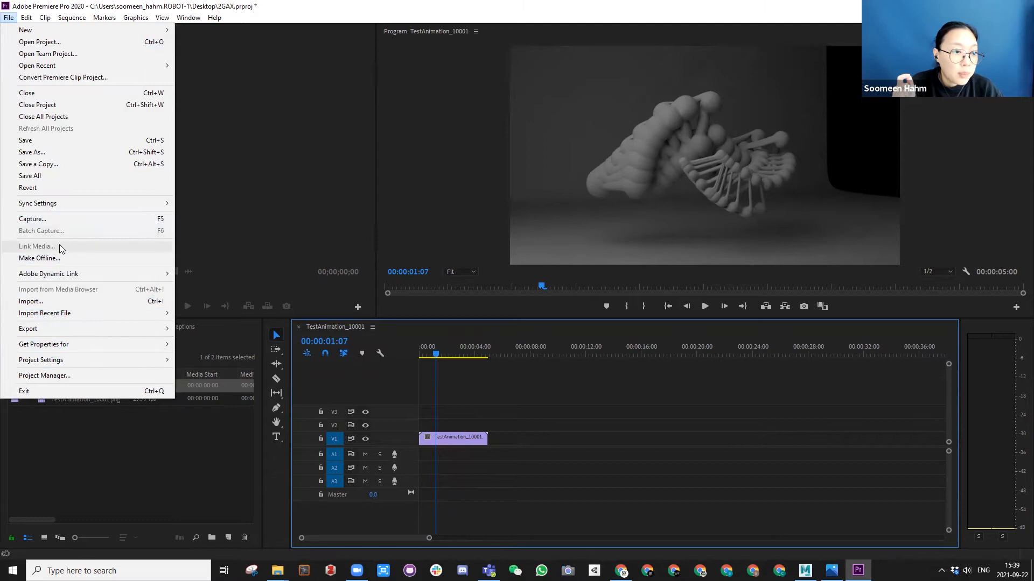
pyautogui.moveTo(55, 330)
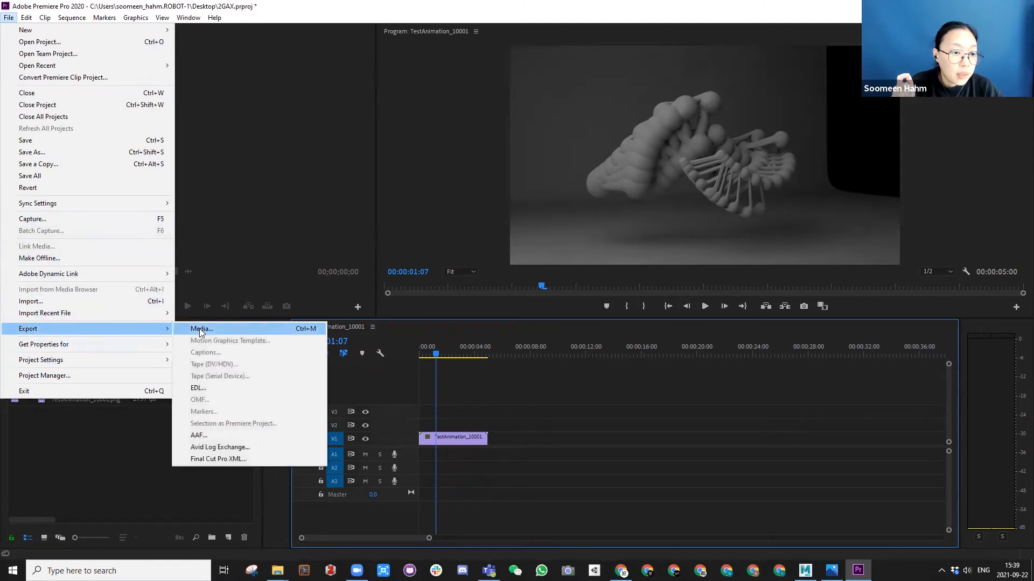
pyautogui.click(200, 329)
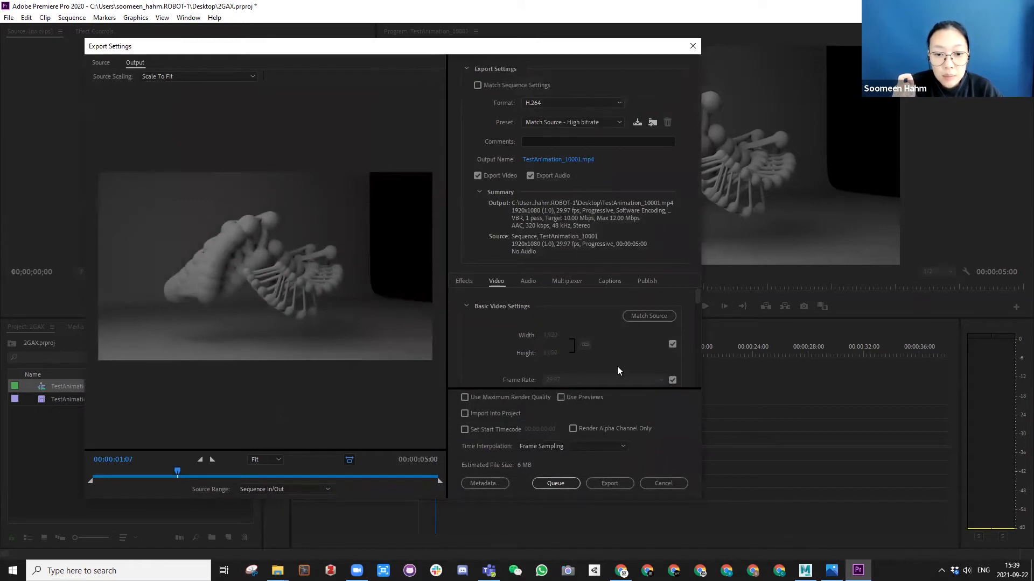
pyautogui.click(533, 105)
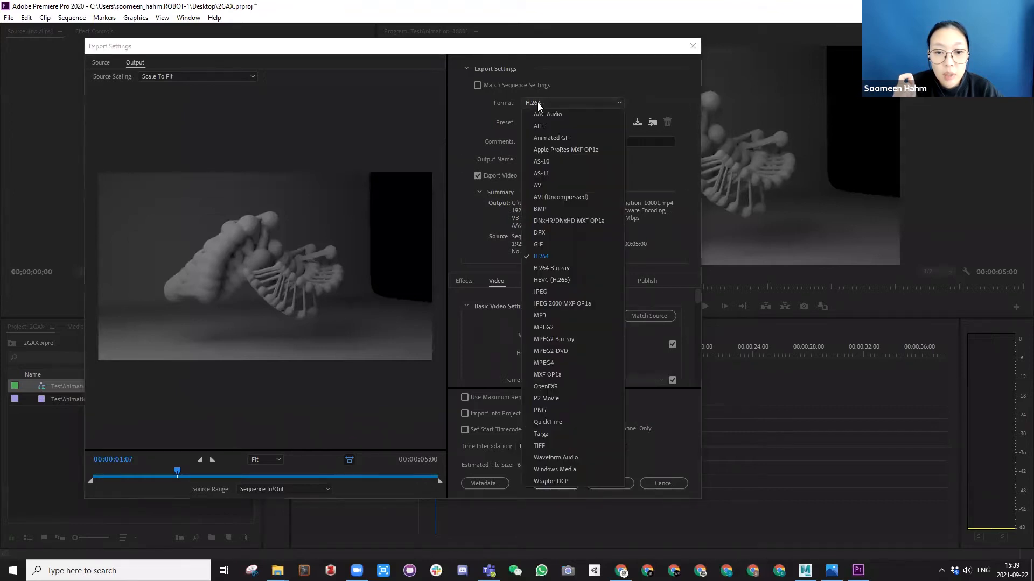
pyautogui.click(546, 257)
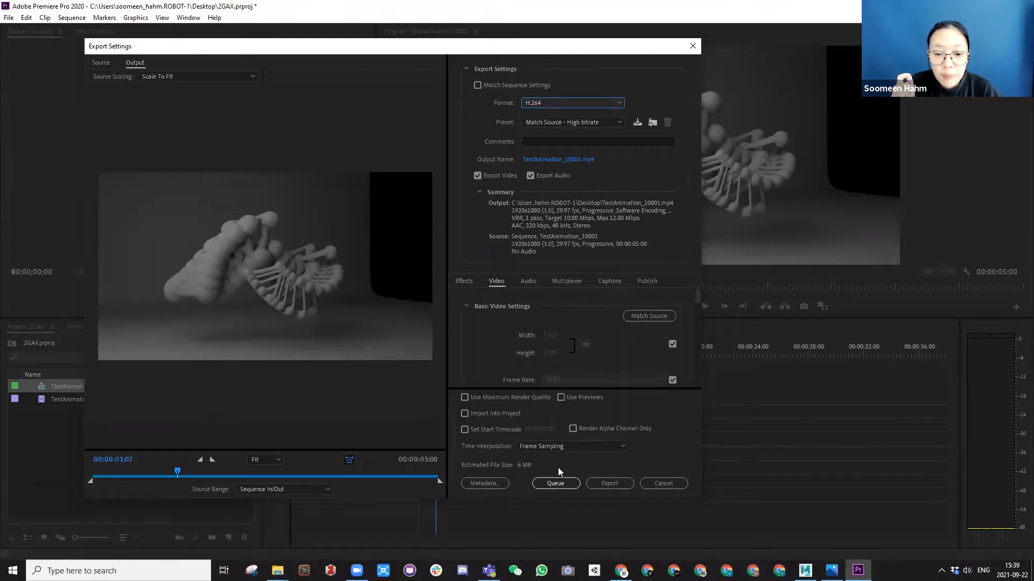
pyautogui.click(692, 49)
# - Delete the TestAnimation_10001 clip from track V1 and shrink the program window so the desktop is reachable
pyautogui.click(459, 443)
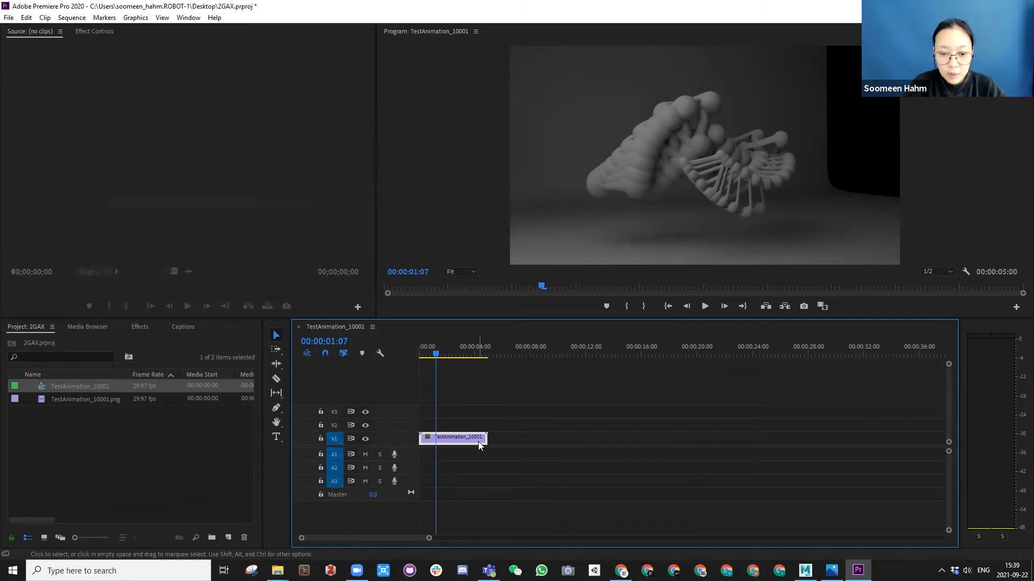
pyautogui.press('Delete')
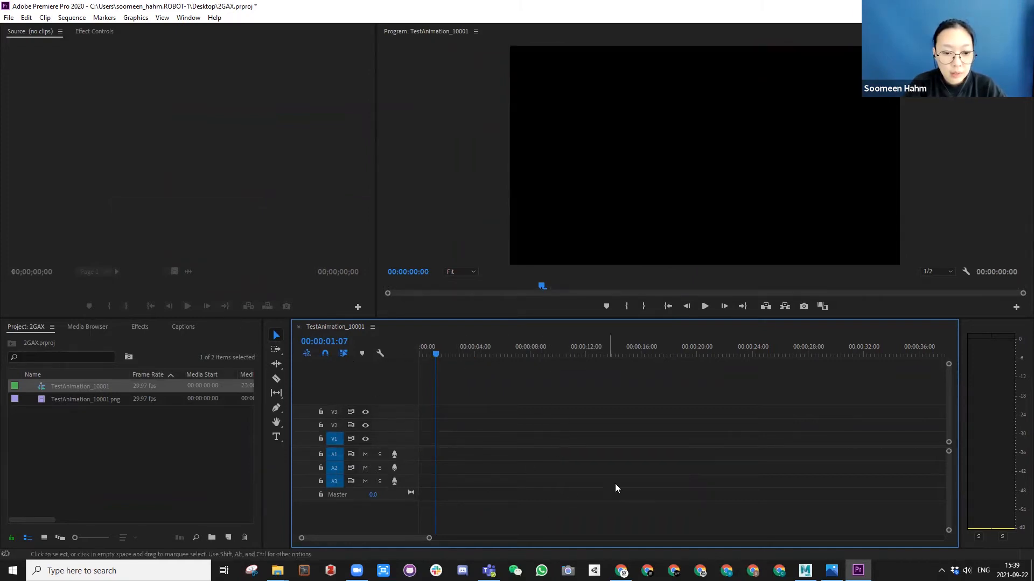
pyautogui.doubleClick(409, 13)
# - Switch to Teams, view the VideoTemplate folder within the General channel's Class Materials files, and put the Teams window away
pyautogui.click(488, 571)
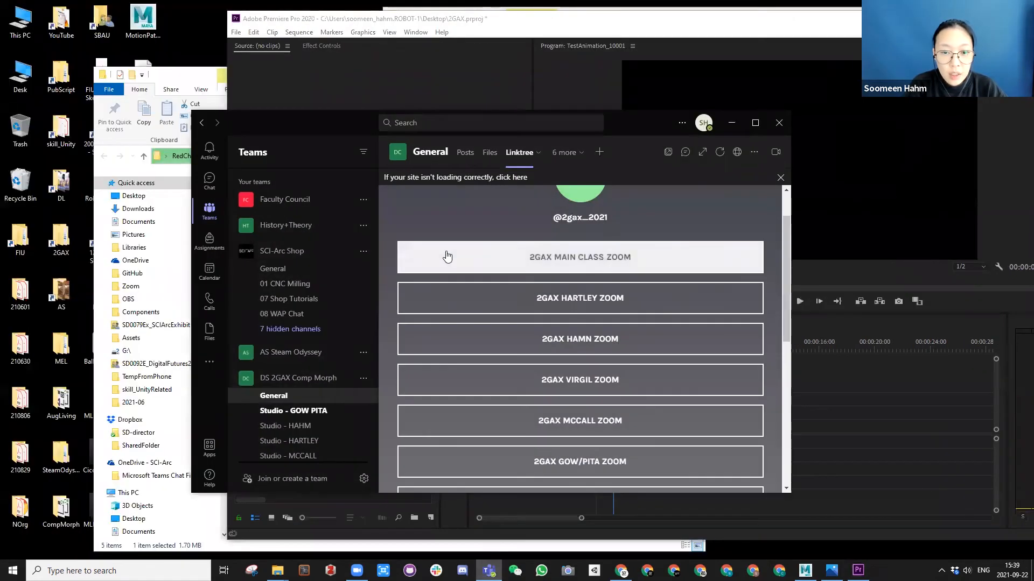
pyautogui.click(490, 155)
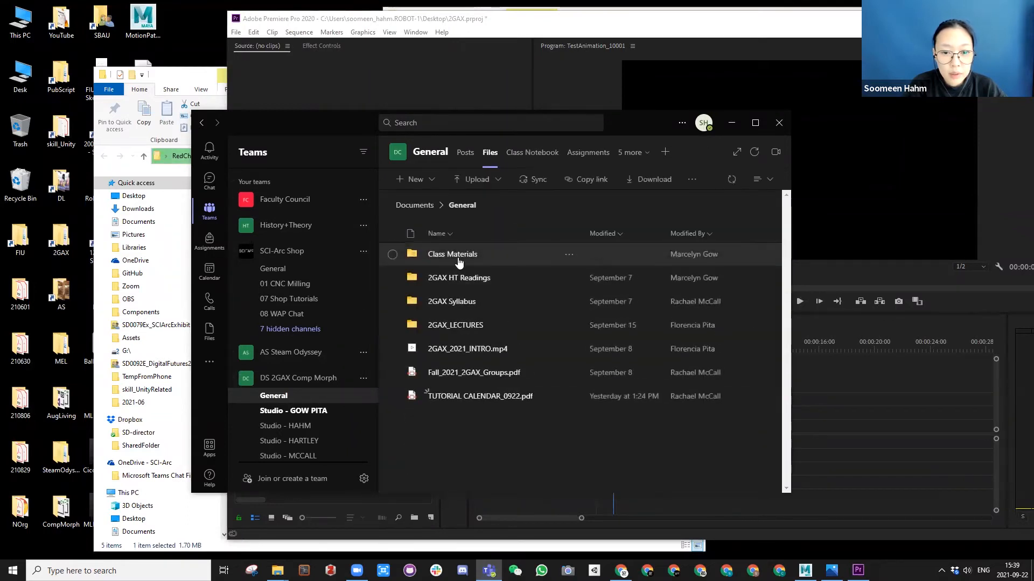
pyautogui.click(457, 260)
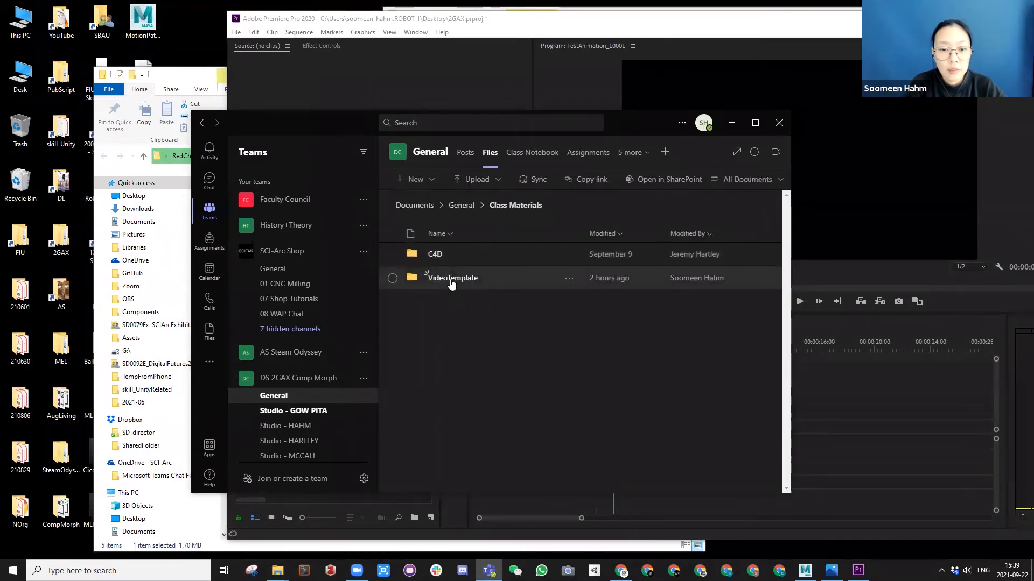
pyautogui.click(453, 280)
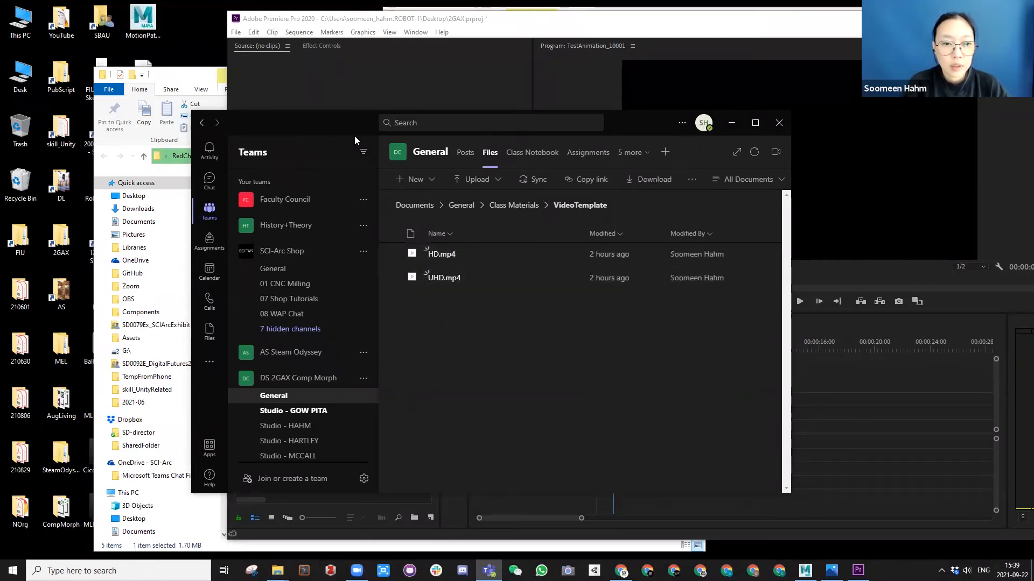
pyautogui.moveTo(361, 125); pyautogui.dragTo(386, 128)
pyautogui.click(756, 131)
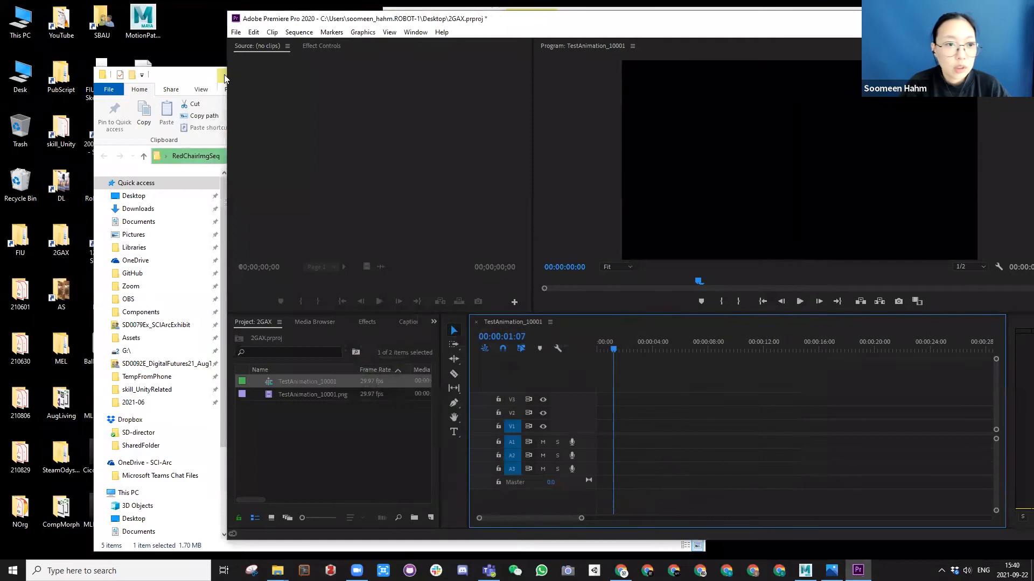
# - Clear the file window off the desktop, play HD.mp4 in VLC and reposition the player to see the frame
pyautogui.click(202, 76)
pyautogui.click(645, 79)
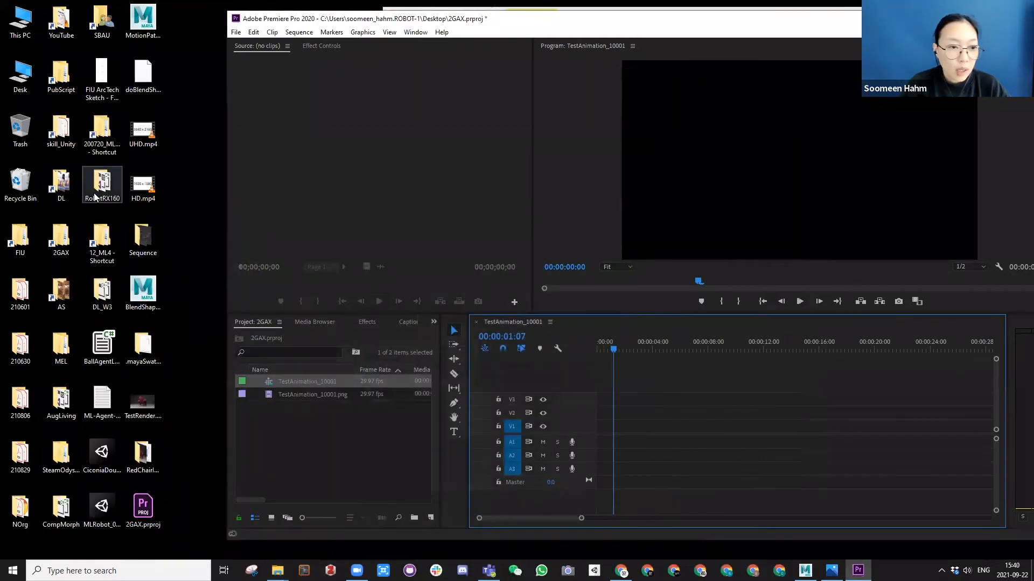
pyautogui.doubleClick(142, 187)
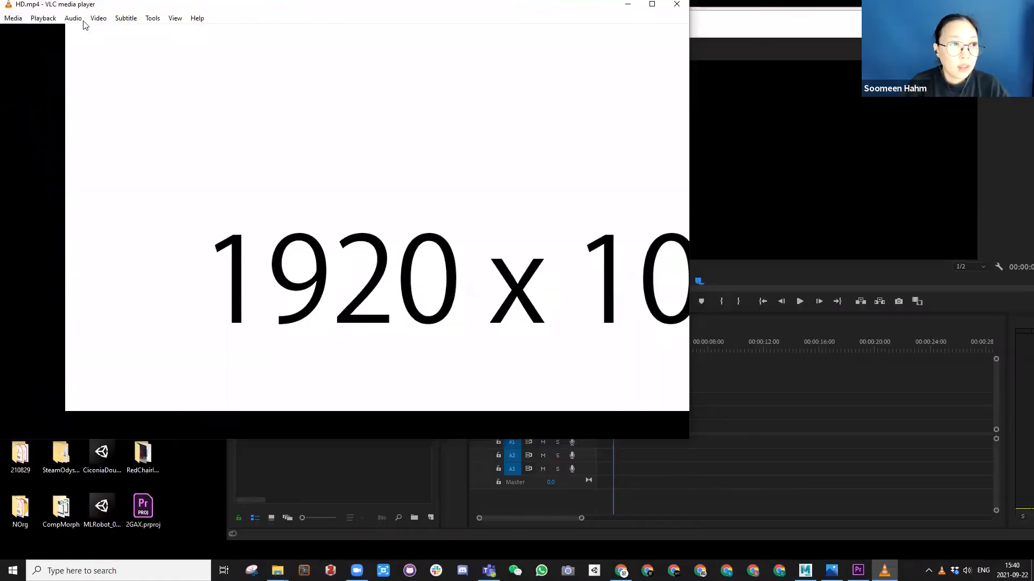
pyautogui.moveTo(59, 15); pyautogui.dragTo(279, 125)
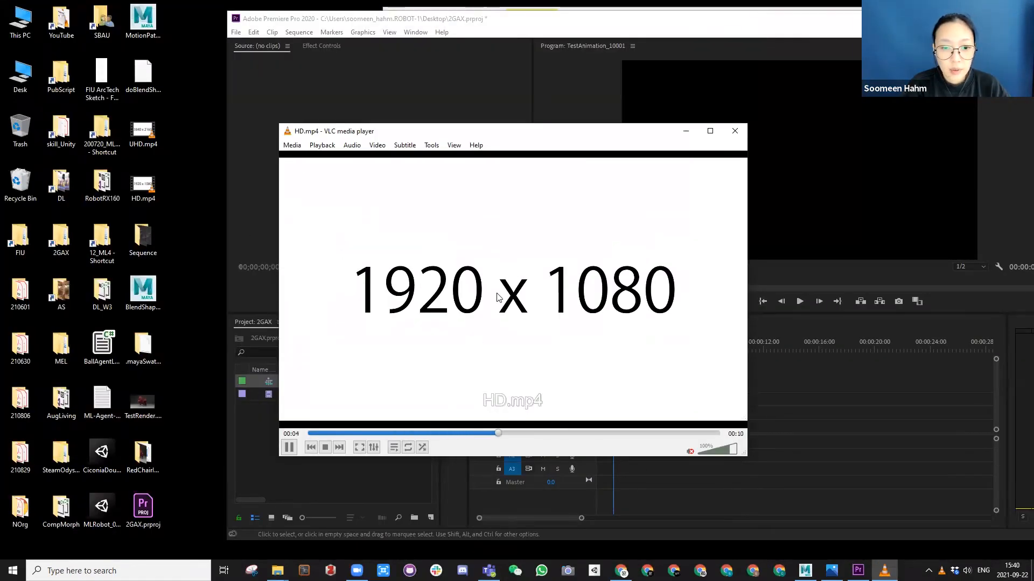
pyautogui.moveTo(134, 135); pyautogui.dragTo(423, 312)
pyautogui.moveTo(105, 10); pyautogui.dragTo(129, 23)
pyautogui.moveTo(595, 297); pyautogui.dragTo(250, 174)
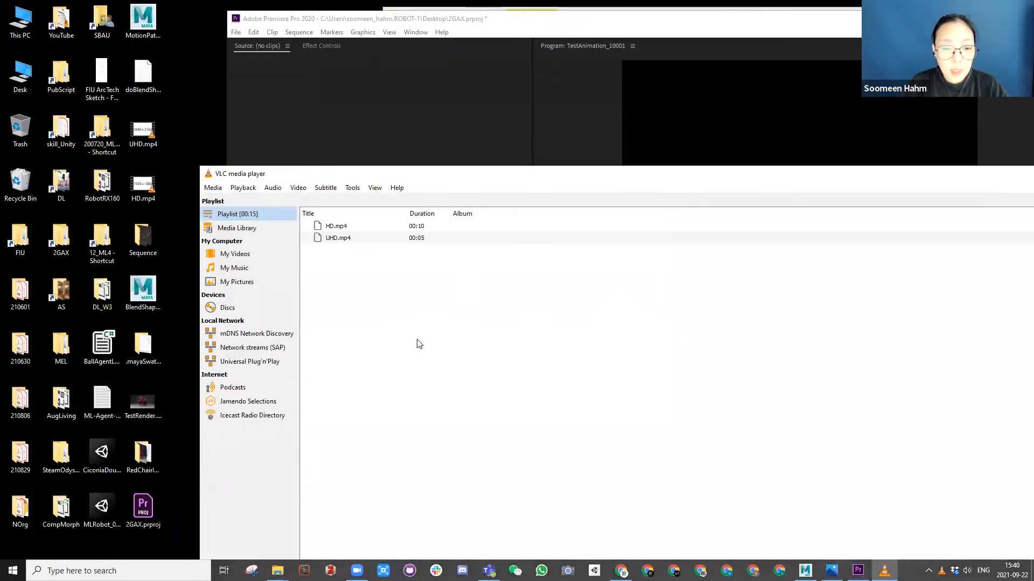
pyautogui.moveTo(399, 176); pyautogui.dragTo(181, 171)
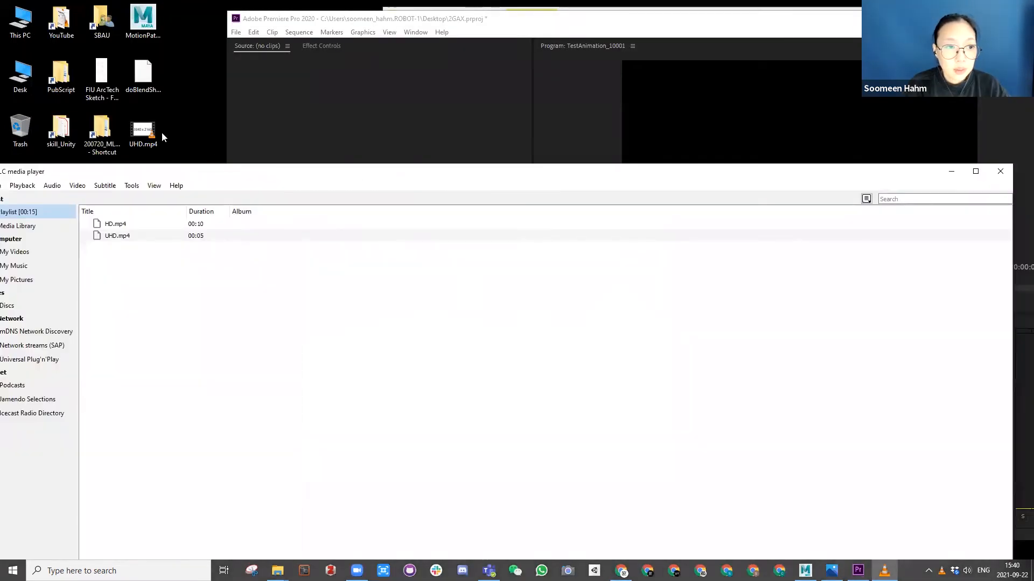
# - Play UHD.mp4 from the desktop in VLC and reposition the player to see the whole frame
pyautogui.doubleClick(145, 131)
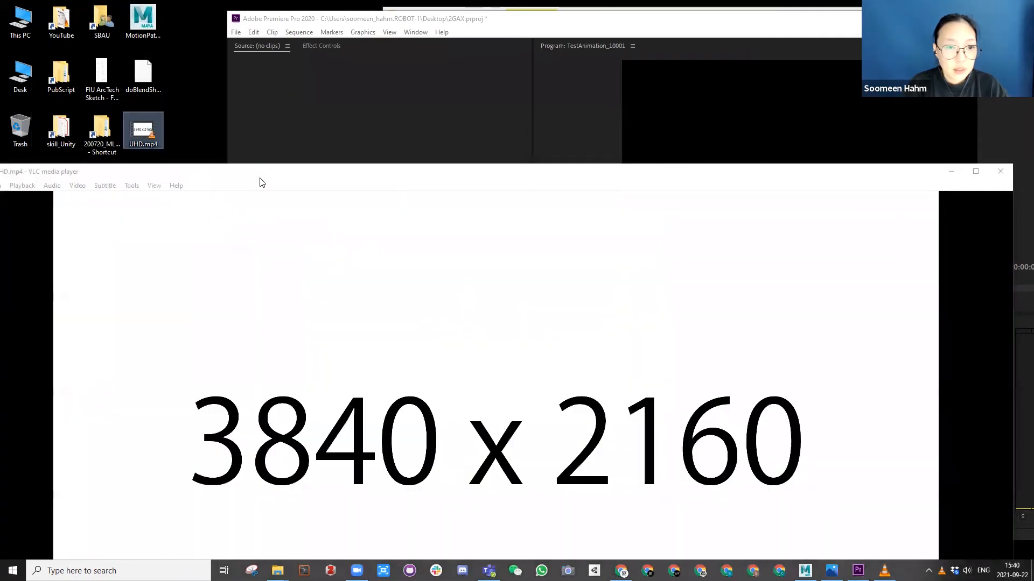
pyautogui.moveTo(275, 170); pyautogui.dragTo(306, 39)
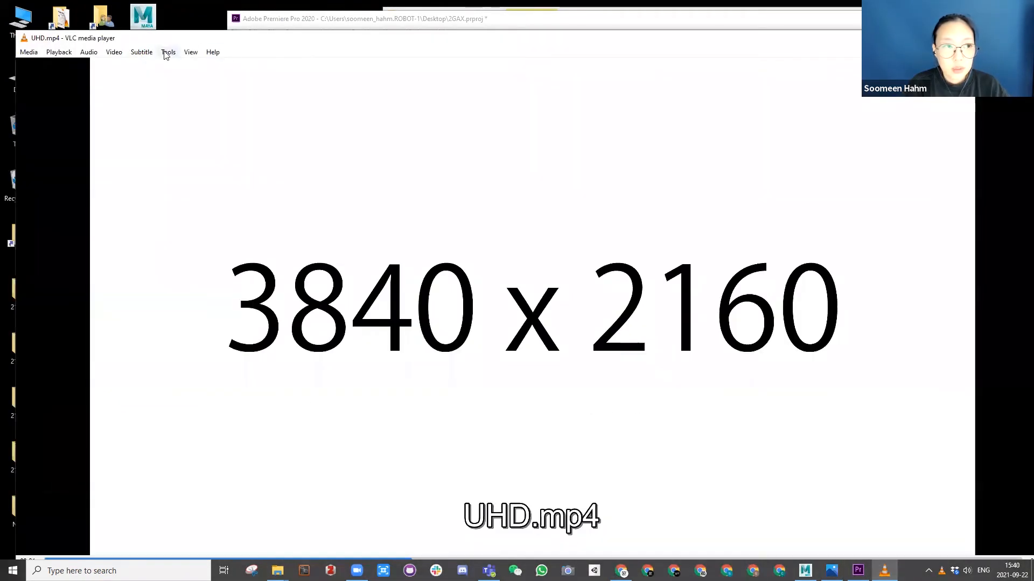
pyautogui.moveTo(15, 32); pyautogui.dragTo(236, 52)
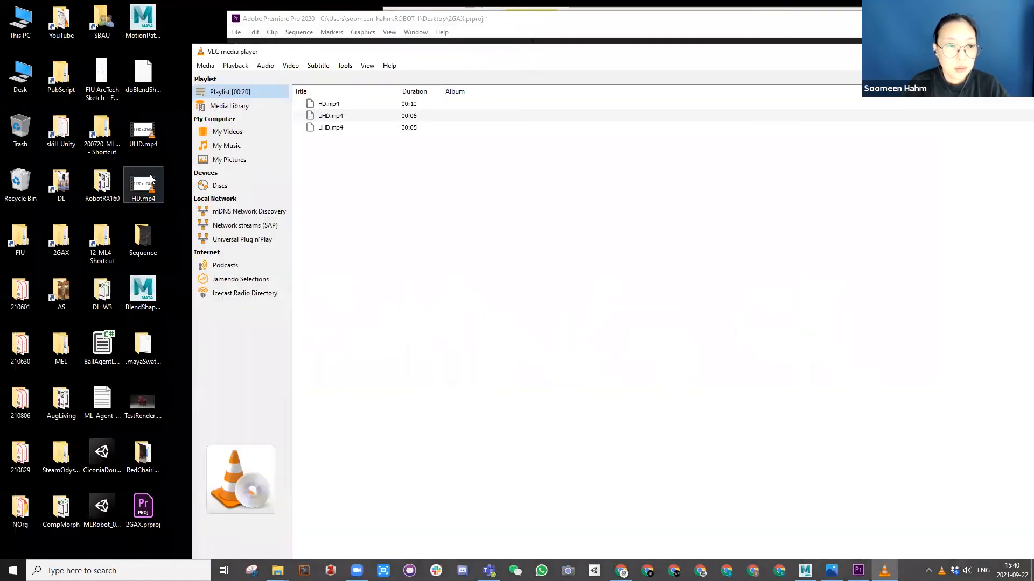
# - Replay HD.mp4 from the VLC playlist, pause it and close the player
pyautogui.click(327, 107)
pyautogui.doubleClick(326, 105)
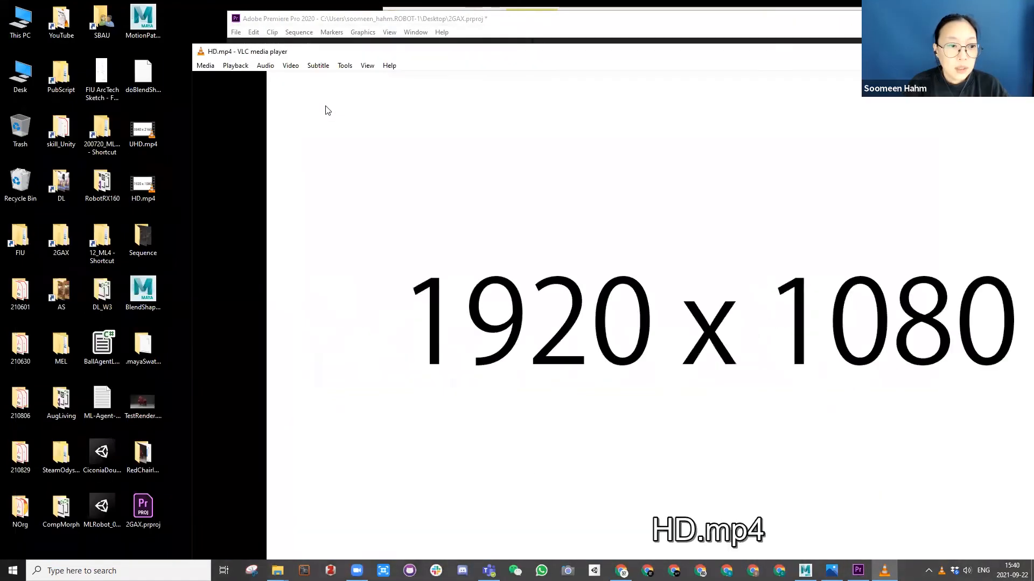
pyautogui.moveTo(225, 2); pyautogui.dragTo(224, 1)
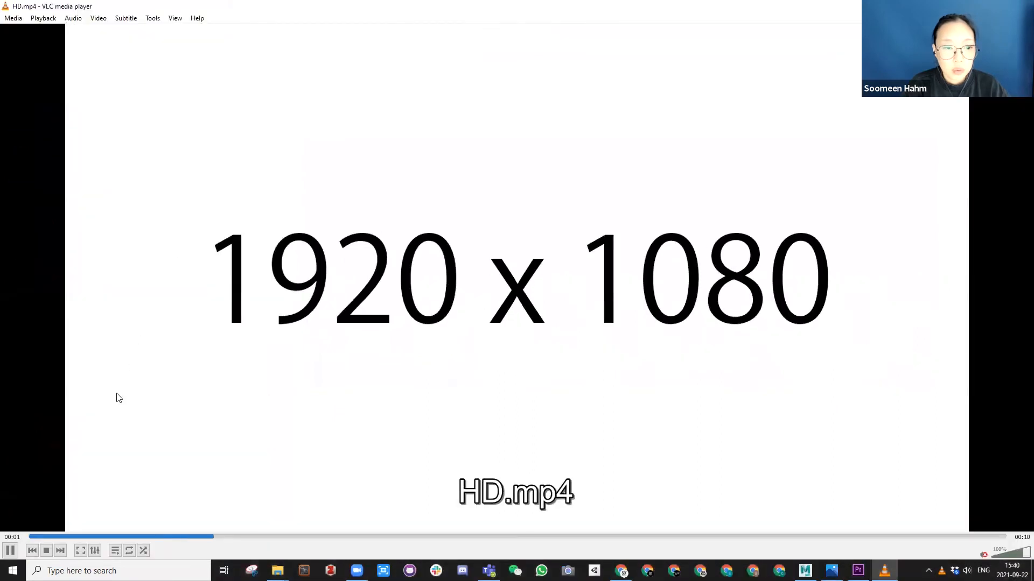
pyautogui.click(10, 550)
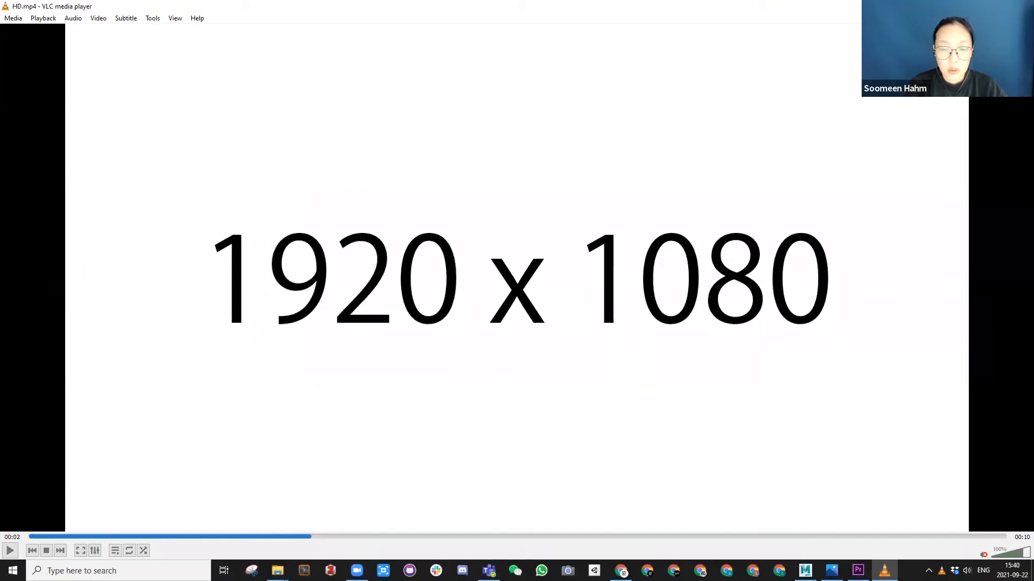
pyautogui.hotkey('alt', 'F4')
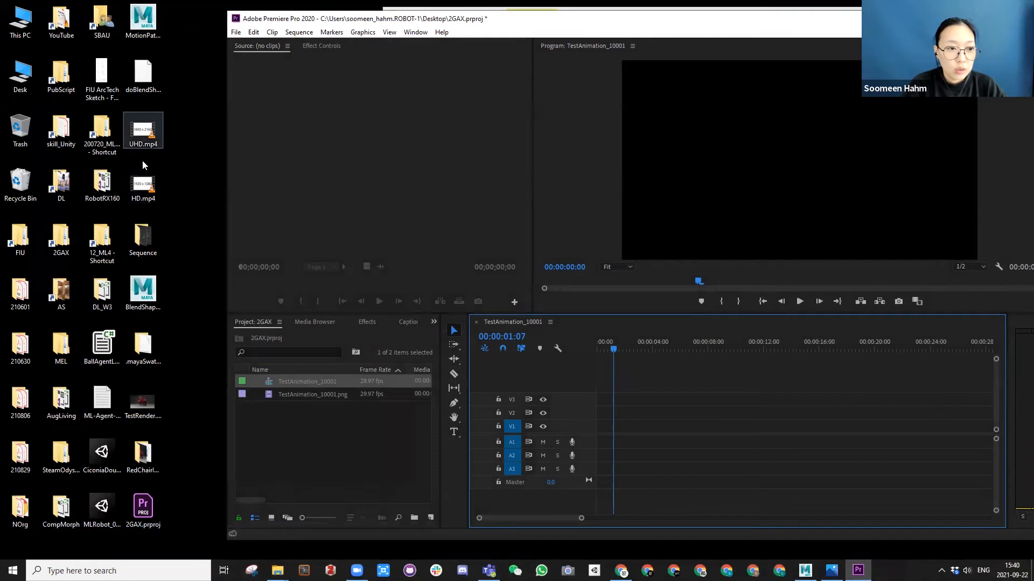
# - Place HD.mp4 from the desktop at the start of track V1 in Premiere Pro, and delete it from the timeline
pyautogui.click(143, 197)
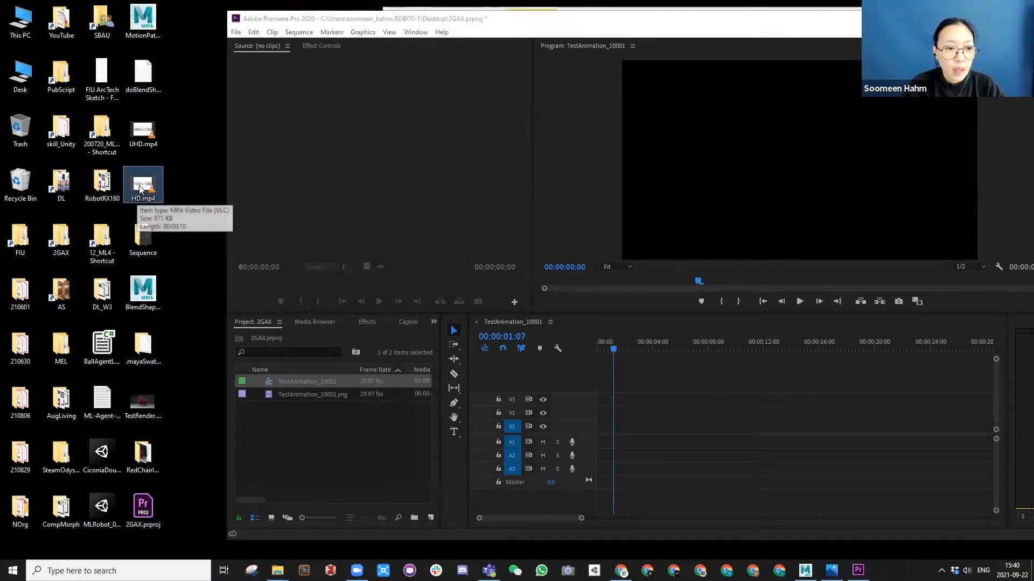
pyautogui.moveTo(141, 195); pyautogui.dragTo(597, 423)
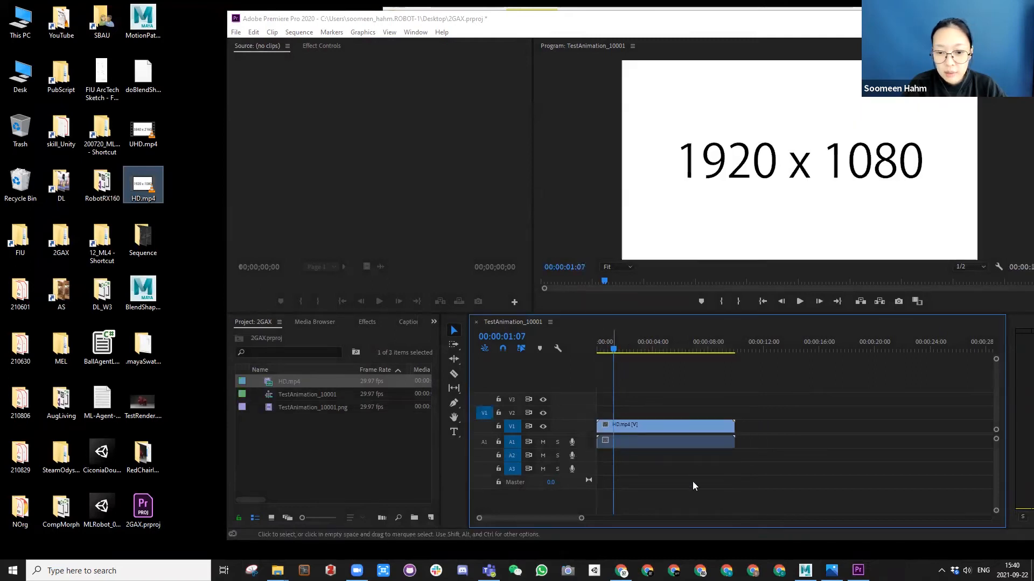
pyautogui.click(637, 425)
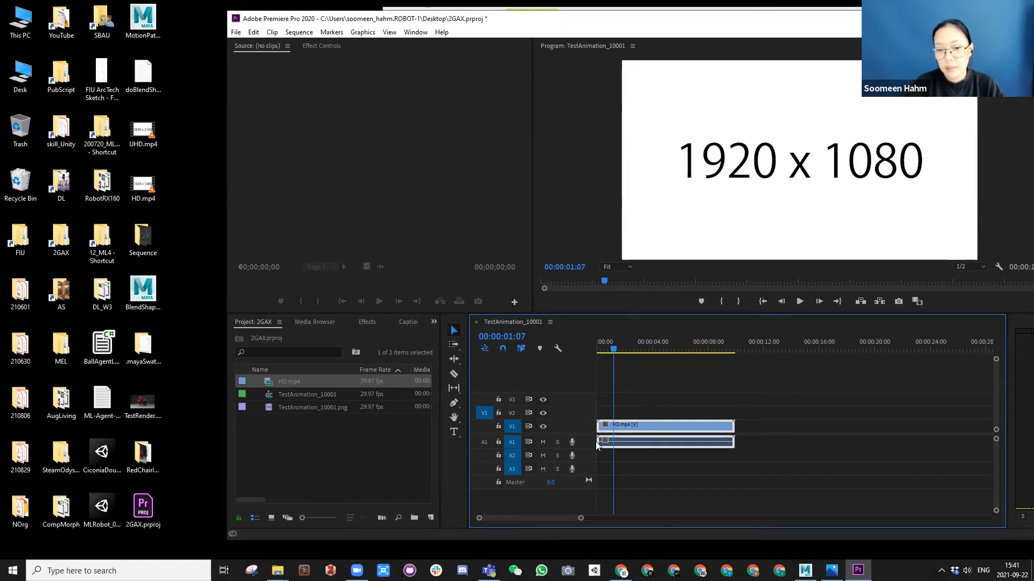
pyautogui.press('Delete')
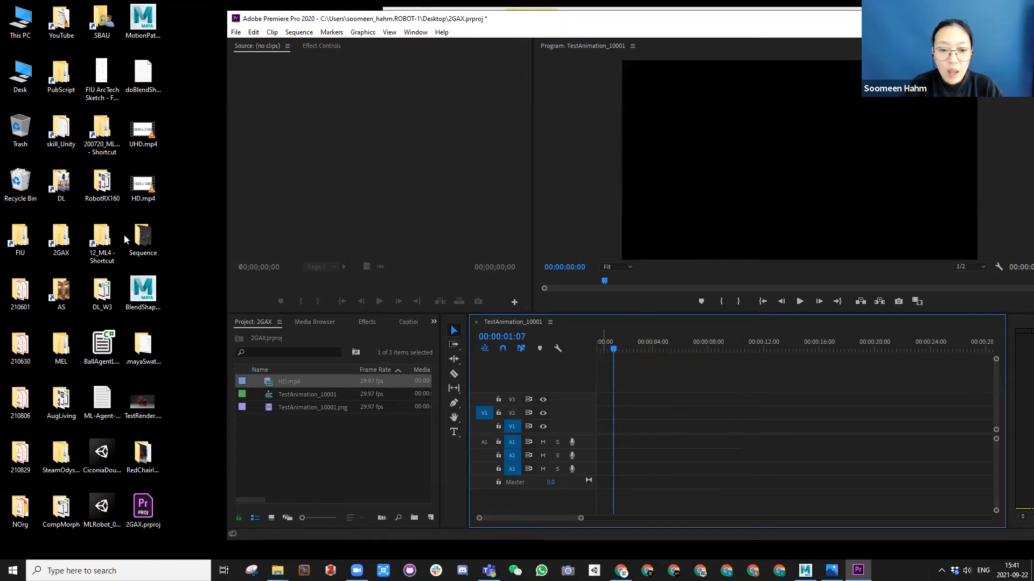
# - Place UHD.mp4 from the desktop on track V1, changing the sequence settings to match, and delete it from the timeline
pyautogui.moveTo(144, 133); pyautogui.dragTo(624, 426)
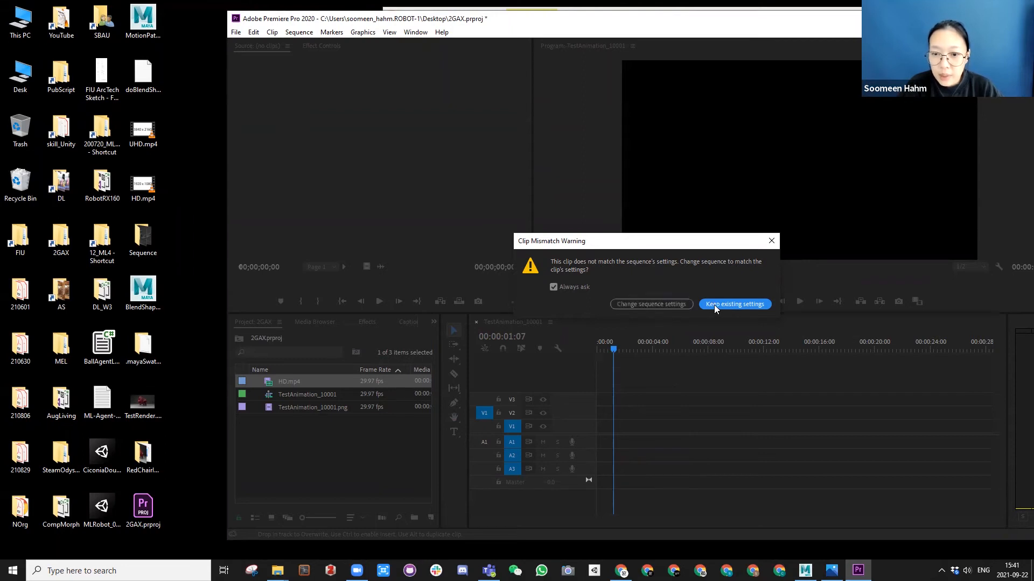
pyautogui.click(625, 304)
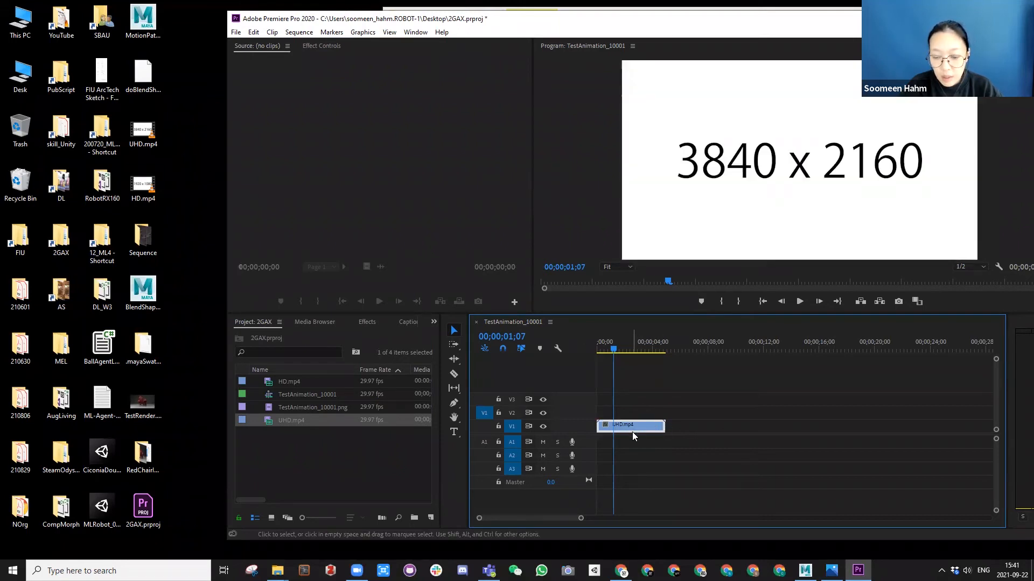
pyautogui.press('Delete')
# - Place HD.mp4 at the start of track V1, change the sequence settings to match it, and select the placed clip
pyautogui.click(139, 187)
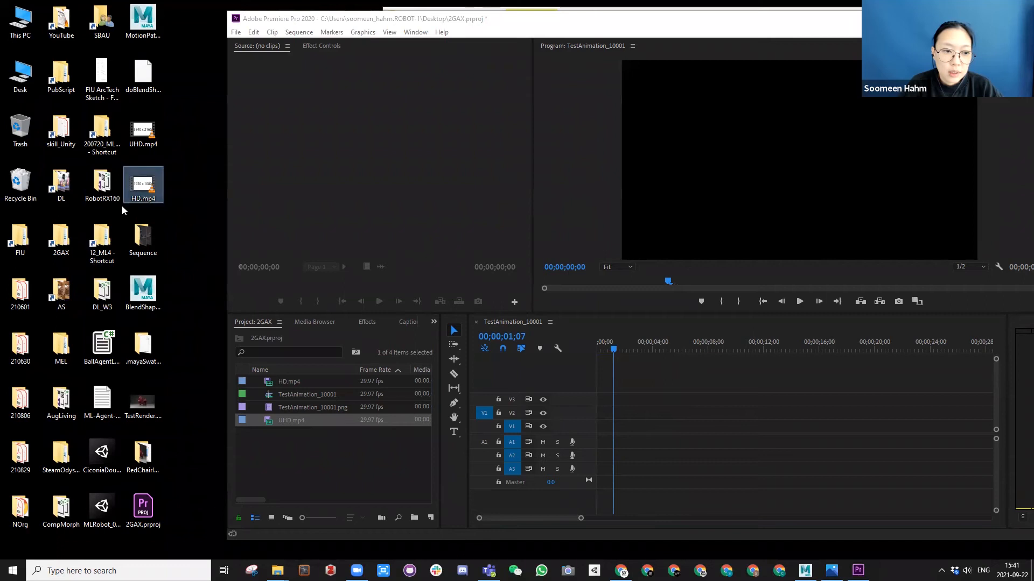
pyautogui.moveTo(139, 187); pyautogui.dragTo(596, 430)
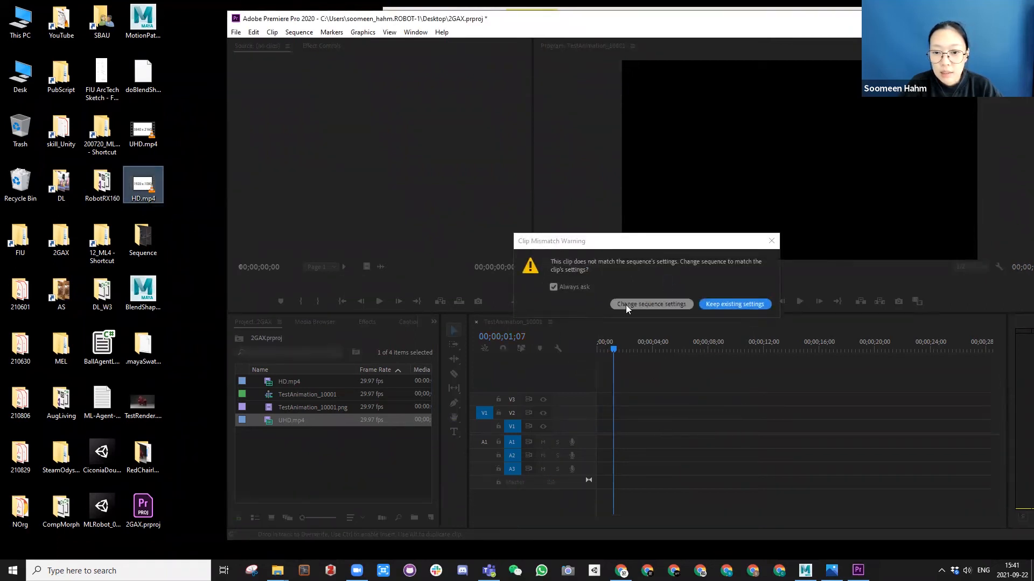
pyautogui.click(627, 305)
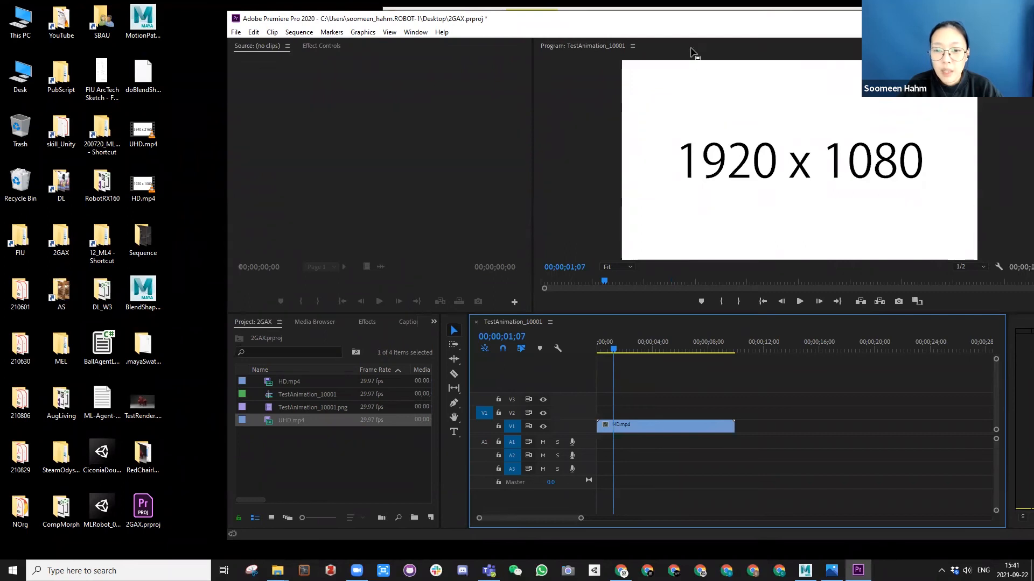
pyautogui.moveTo(546, 18); pyautogui.dragTo(430, 13)
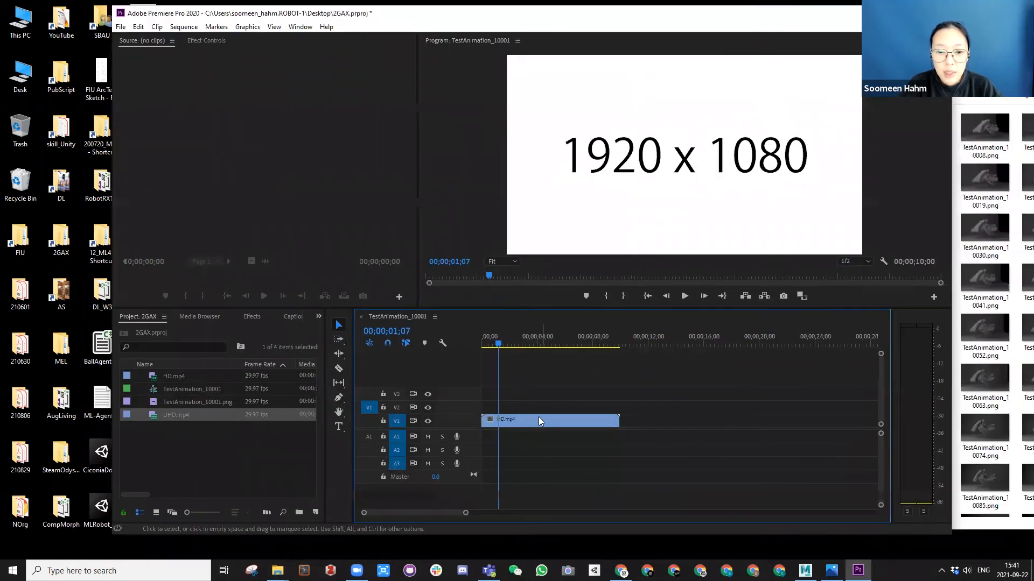
pyautogui.click(537, 423)
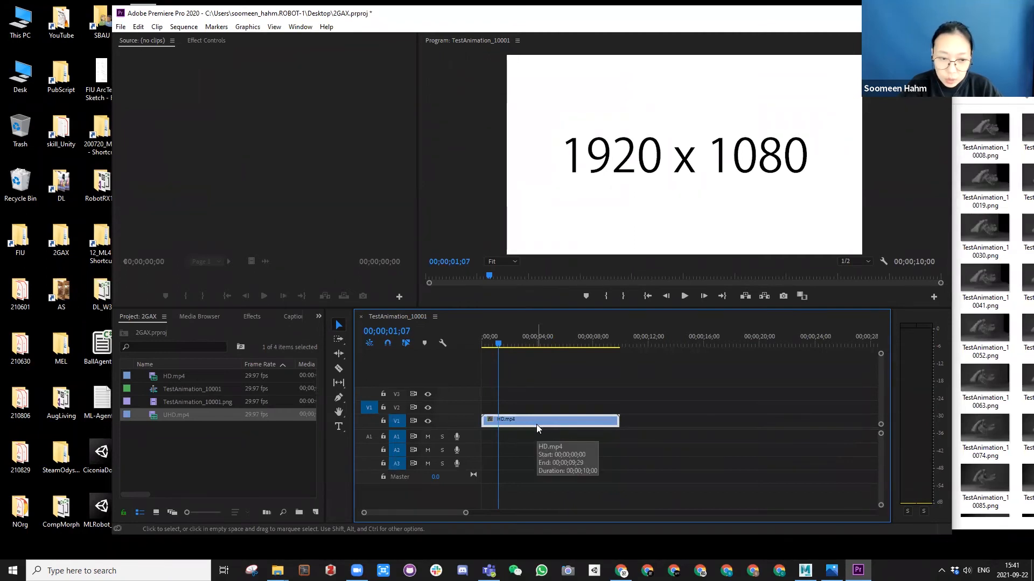
# - Replace HD.mp4 on track V1 with the TestAnimation_10001.png image sequence, placed at the start, and maximize the Premiere Pro window
pyautogui.press('Delete')
pyautogui.moveTo(182, 402); pyautogui.dragTo(479, 423)
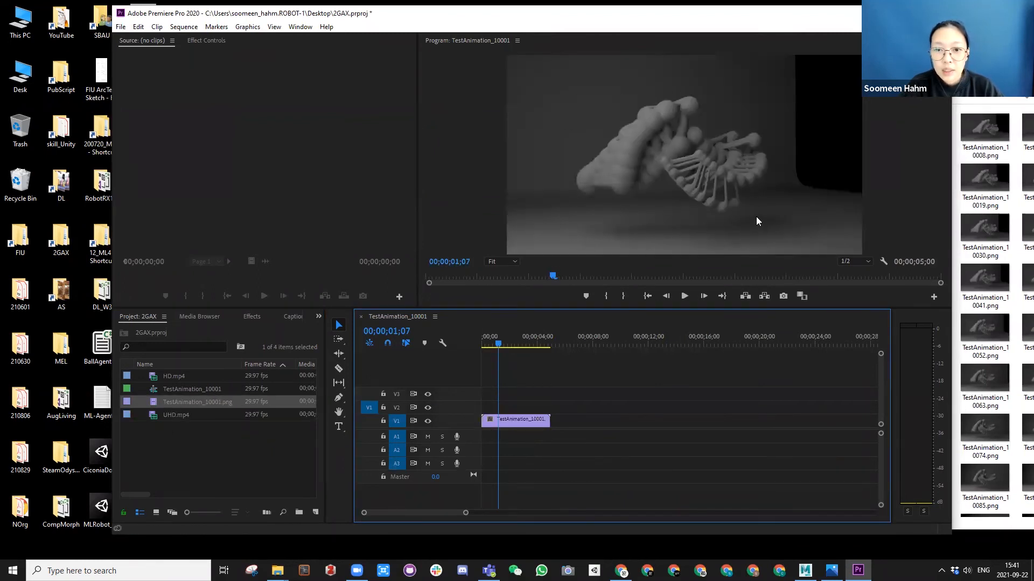
pyautogui.click(653, 195)
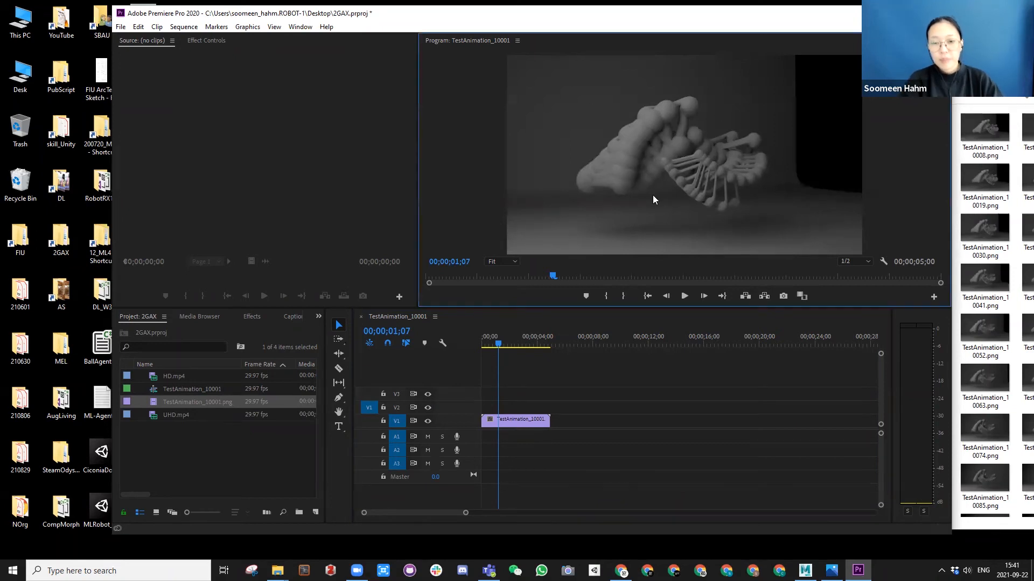
pyautogui.doubleClick(564, 24)
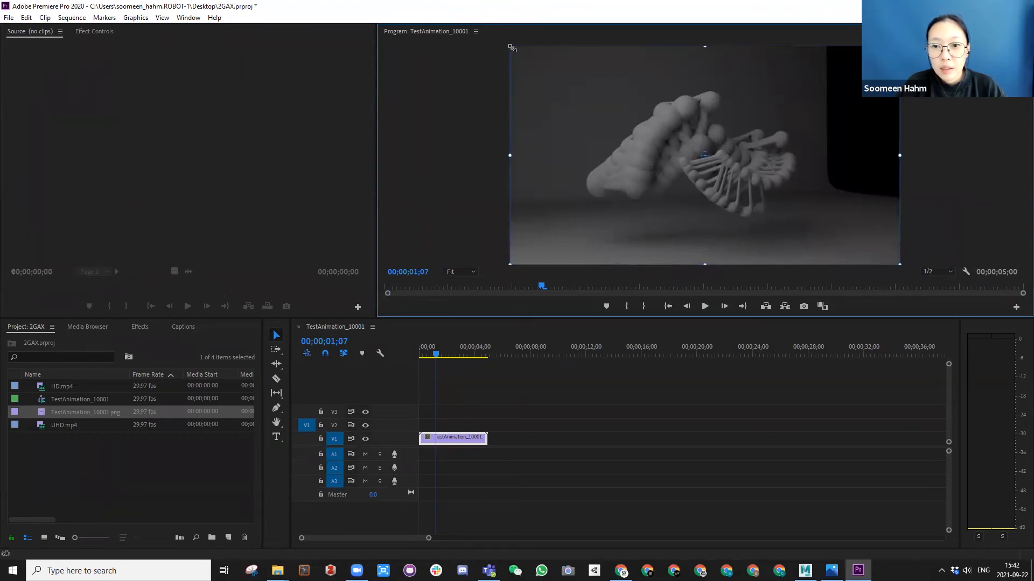
# - Try scaling the image sequence clip to 90.7 and 95.1 in the program preview, and undo both scale changes
pyautogui.moveTo(511, 47); pyautogui.dragTo(527, 56)
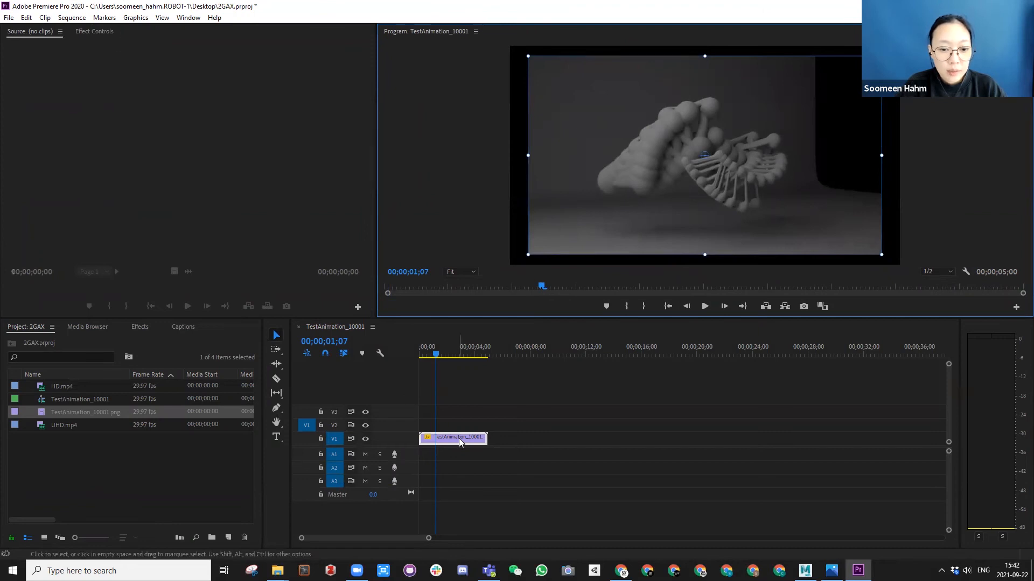
pyautogui.click(83, 32)
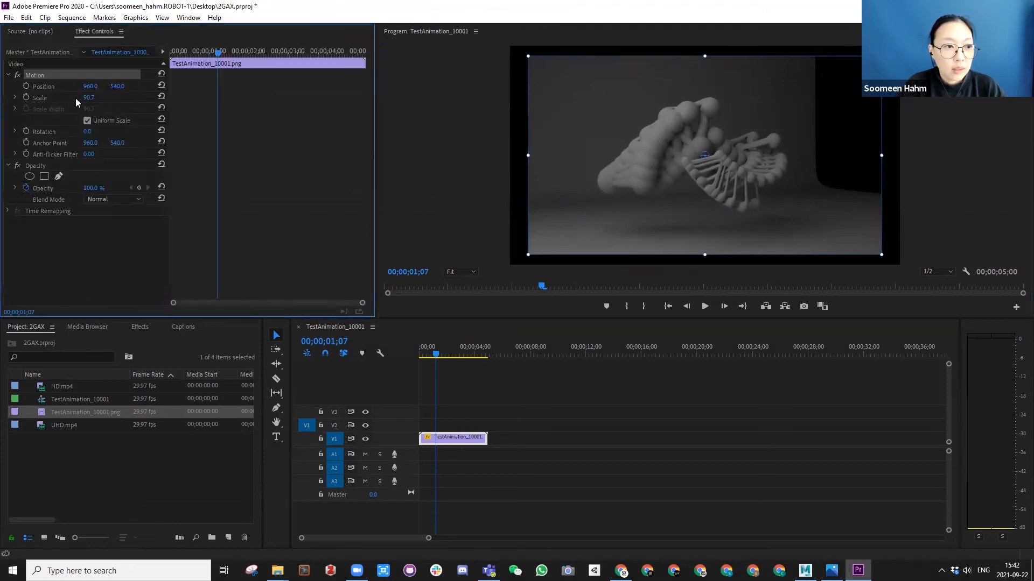
pyautogui.moveTo(527, 56); pyautogui.dragTo(507, 54)
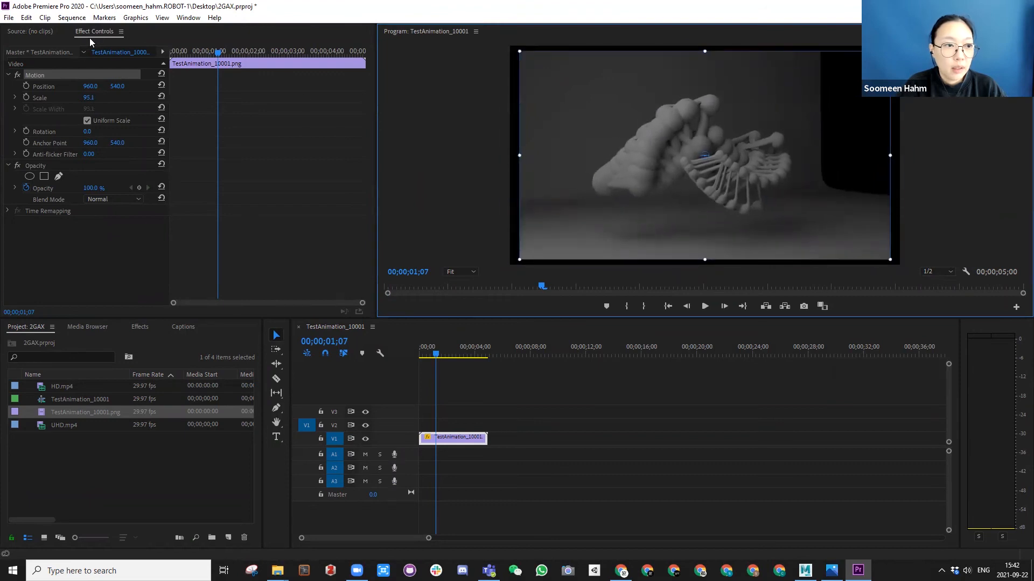
pyautogui.click(491, 196)
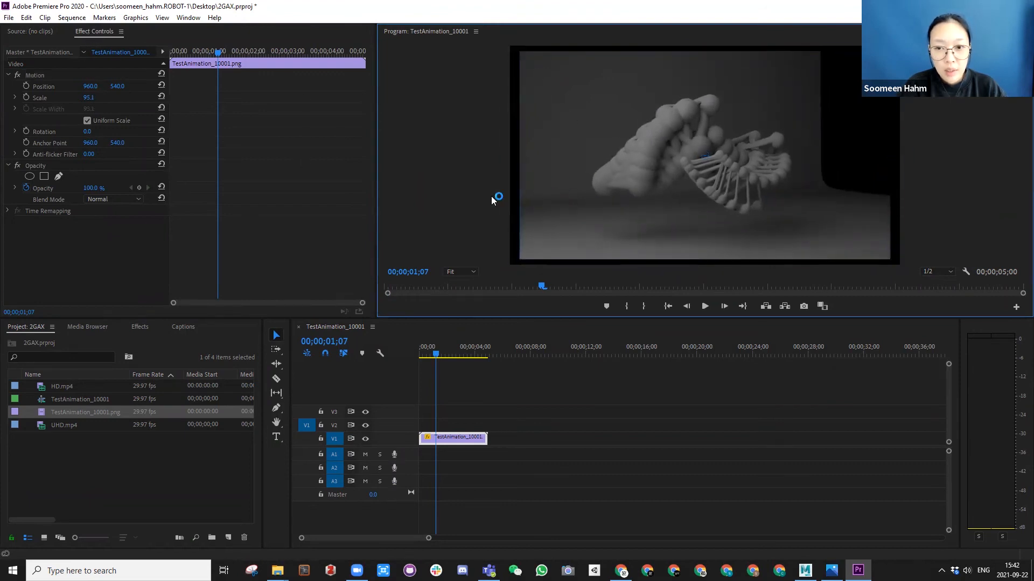
pyautogui.hotkey('ctrl', 'z')
pyautogui.hotkey('ctrl', 'z')
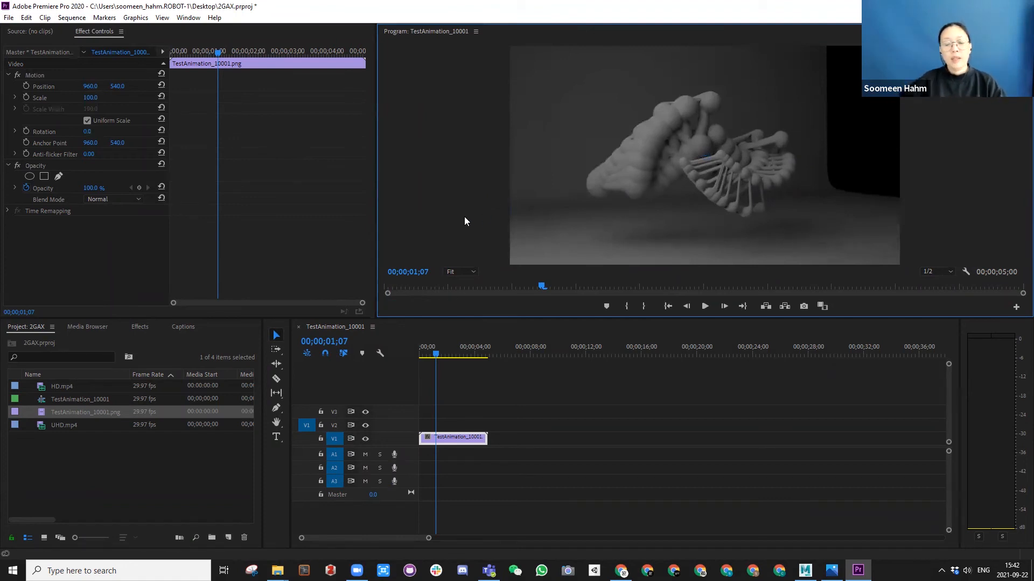
# - Export the sequence as a media file to the desktop under the file name TestAnimation.mp4
pyautogui.click(7, 20)
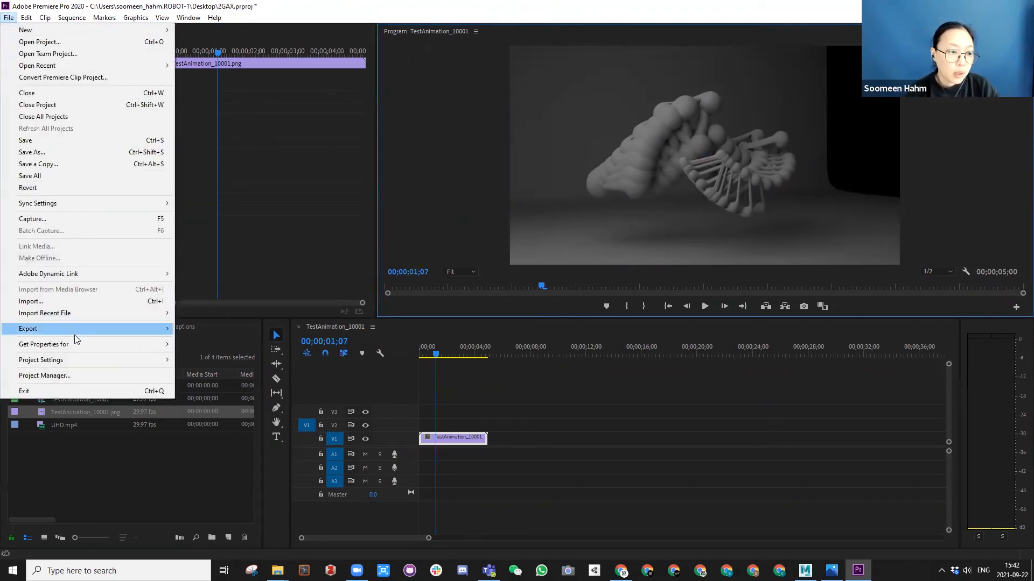
pyautogui.moveTo(67, 333)
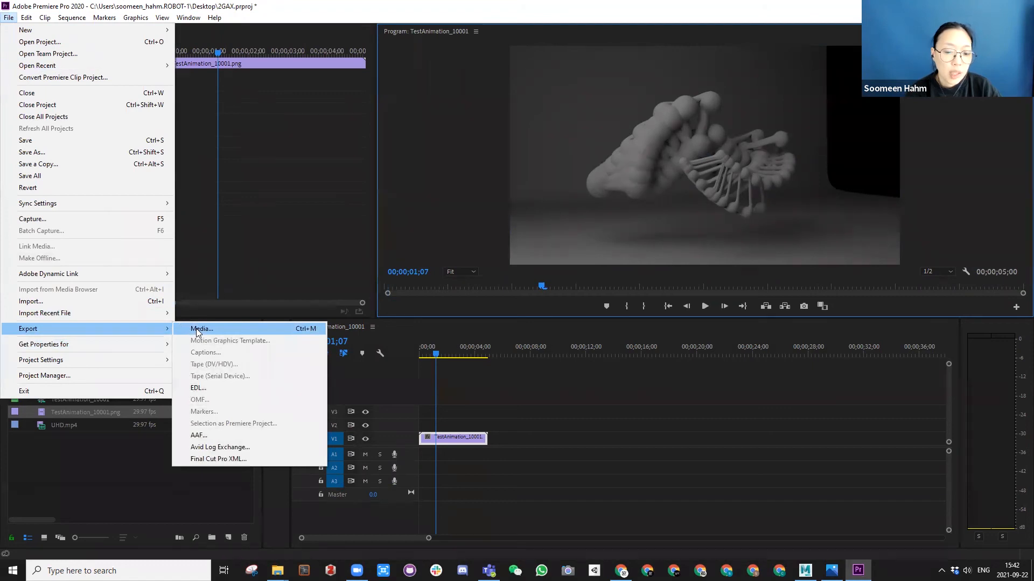
pyautogui.click(197, 330)
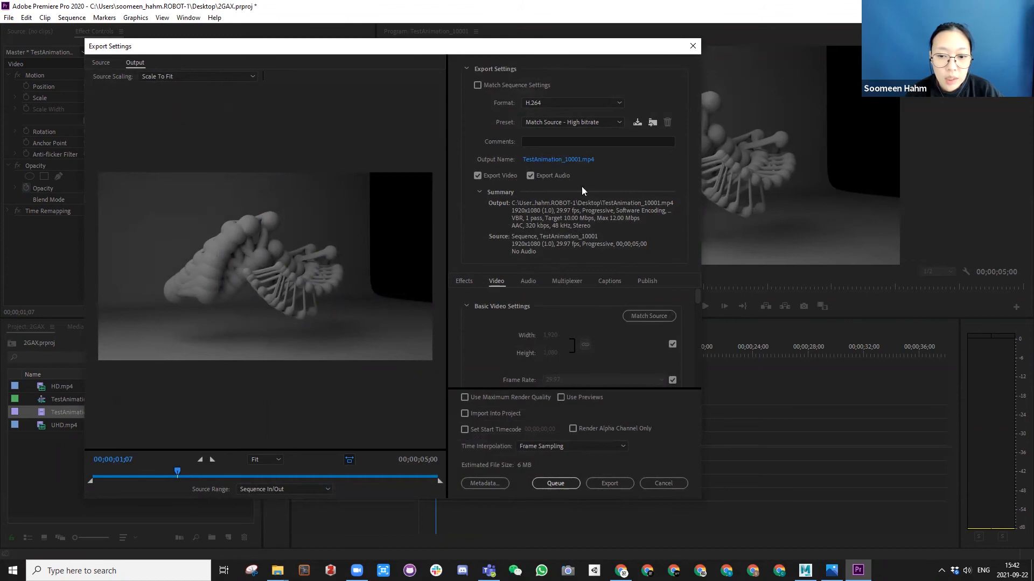
pyautogui.click(560, 160)
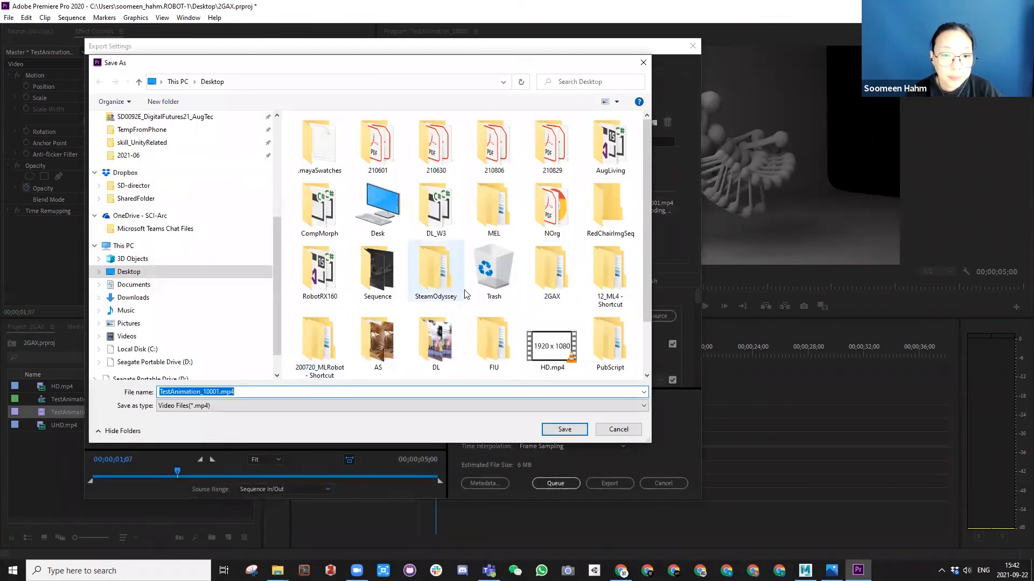
pyautogui.scroll(-1, 466, 293)
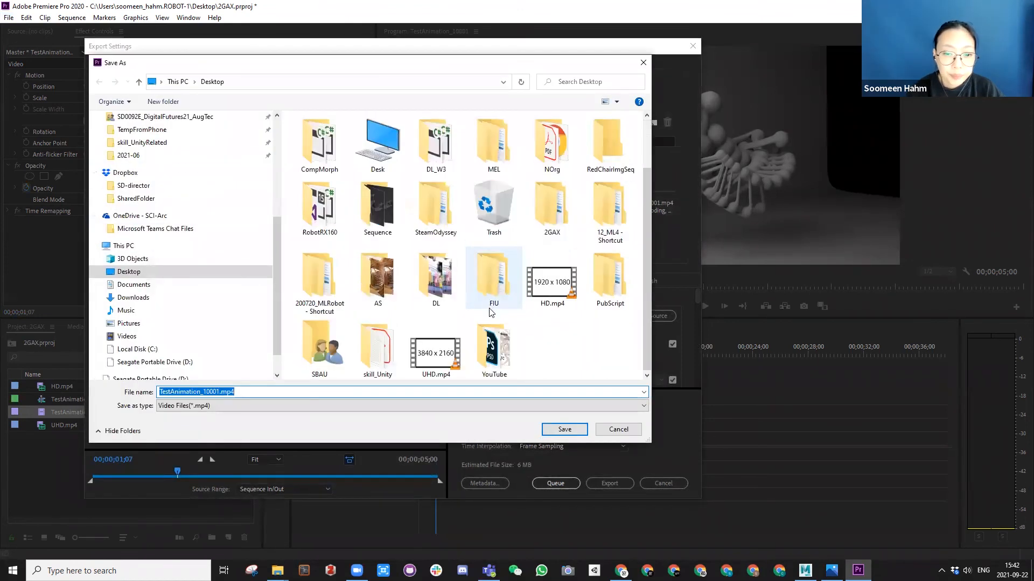
pyautogui.click(219, 391)
pyautogui.press('BackSpace')
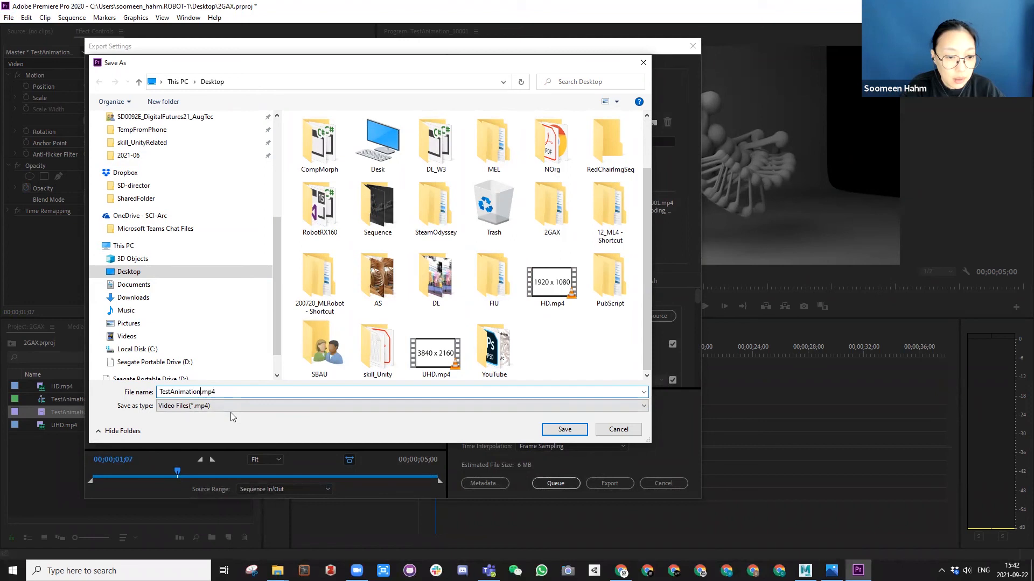
pyautogui.click(556, 431)
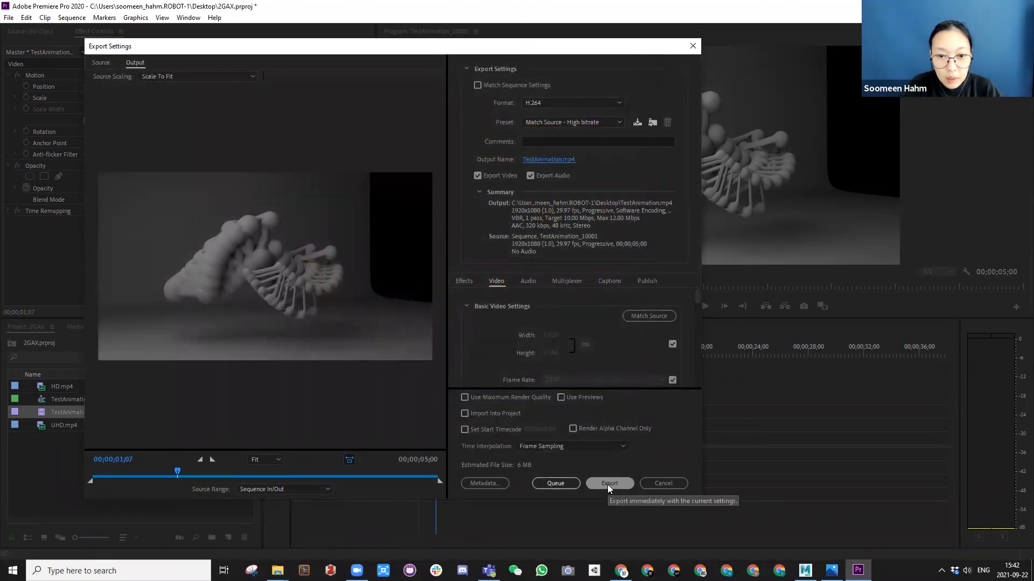
pyautogui.click(609, 485)
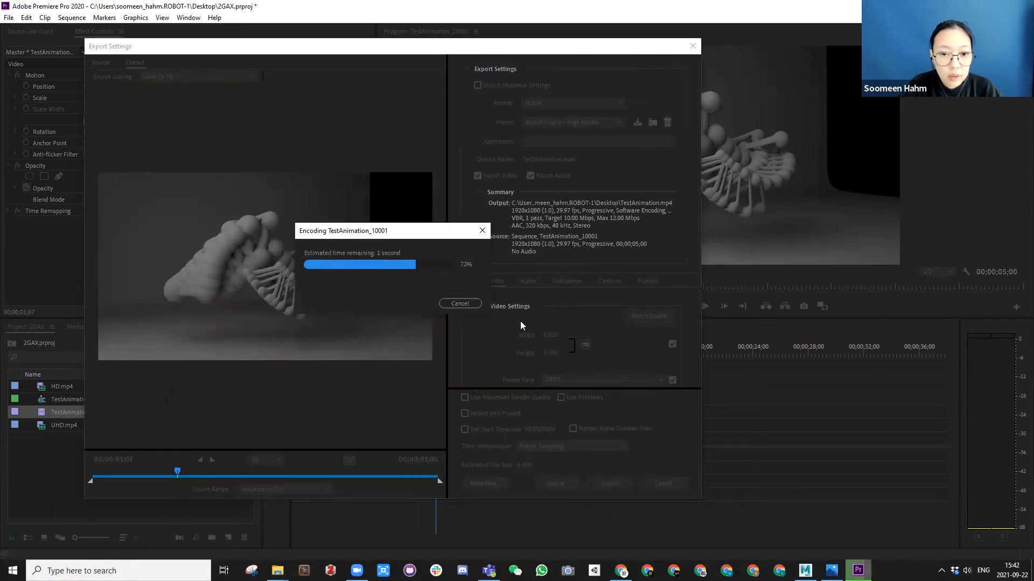
# - Restore the Premiere Pro window to expose the desktop, play the exported TestAnimation video in VLC, and close the player
pyautogui.doubleClick(345, 14)
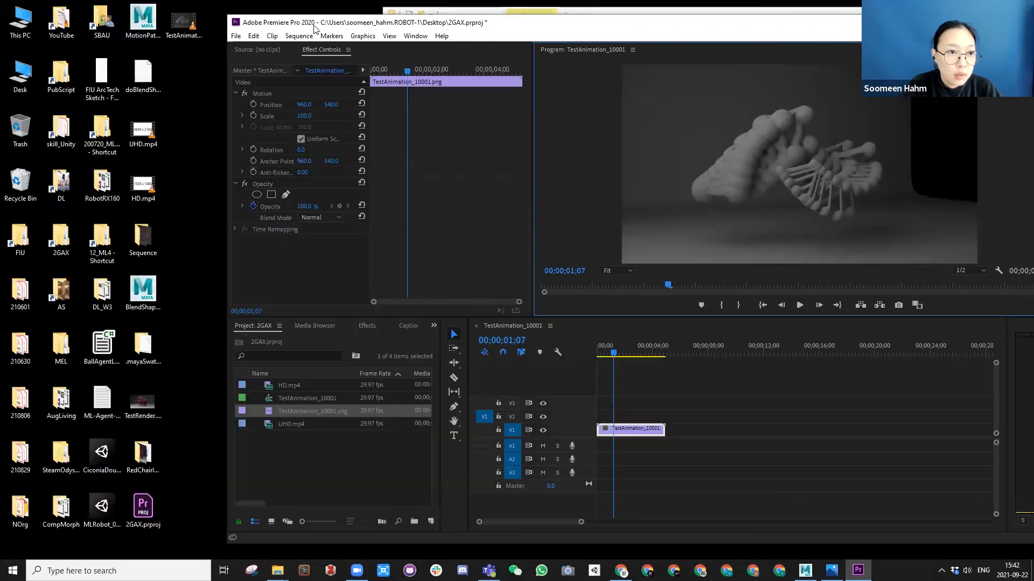
pyautogui.doubleClick(186, 26)
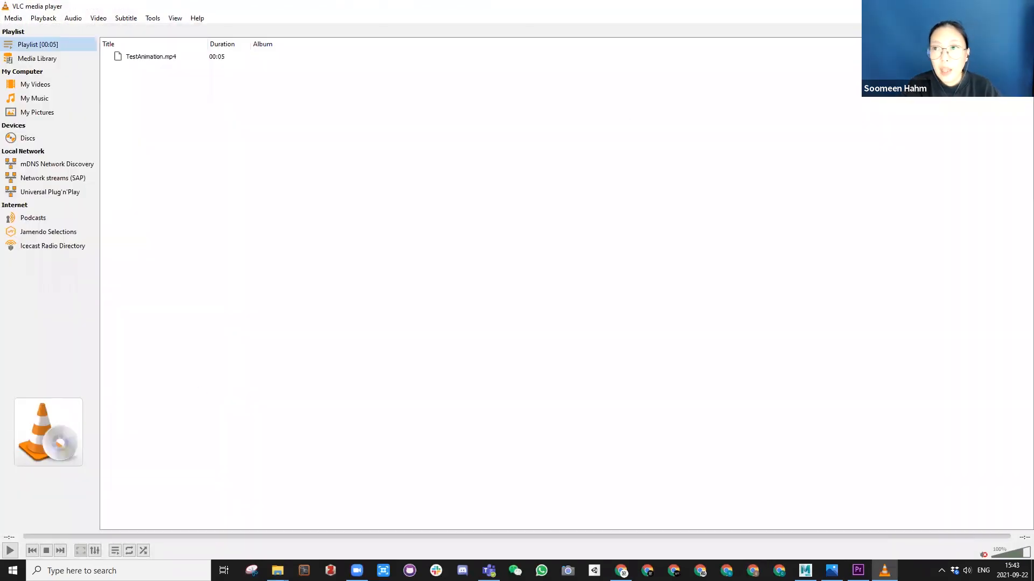
pyautogui.click(1022, 6)
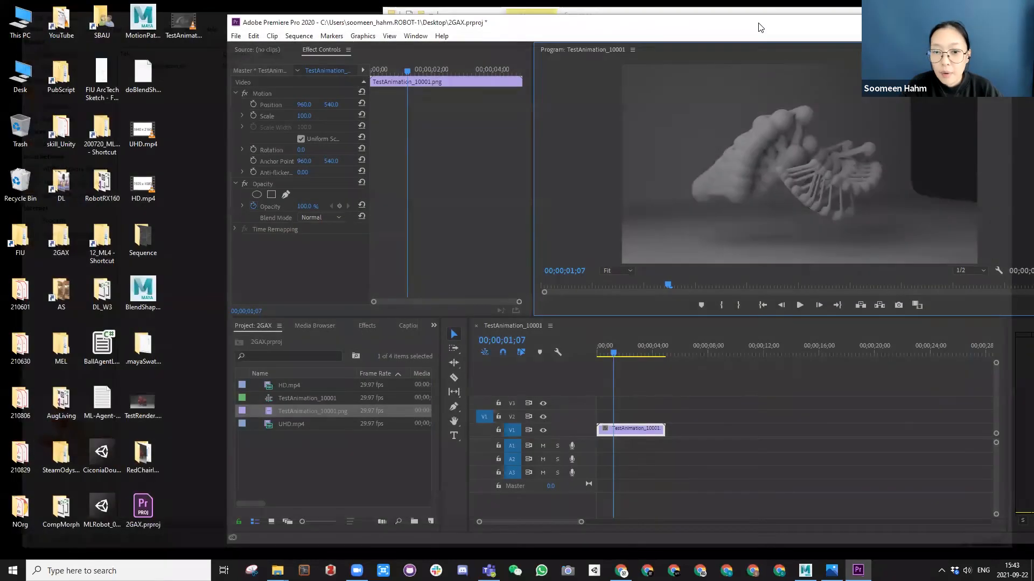